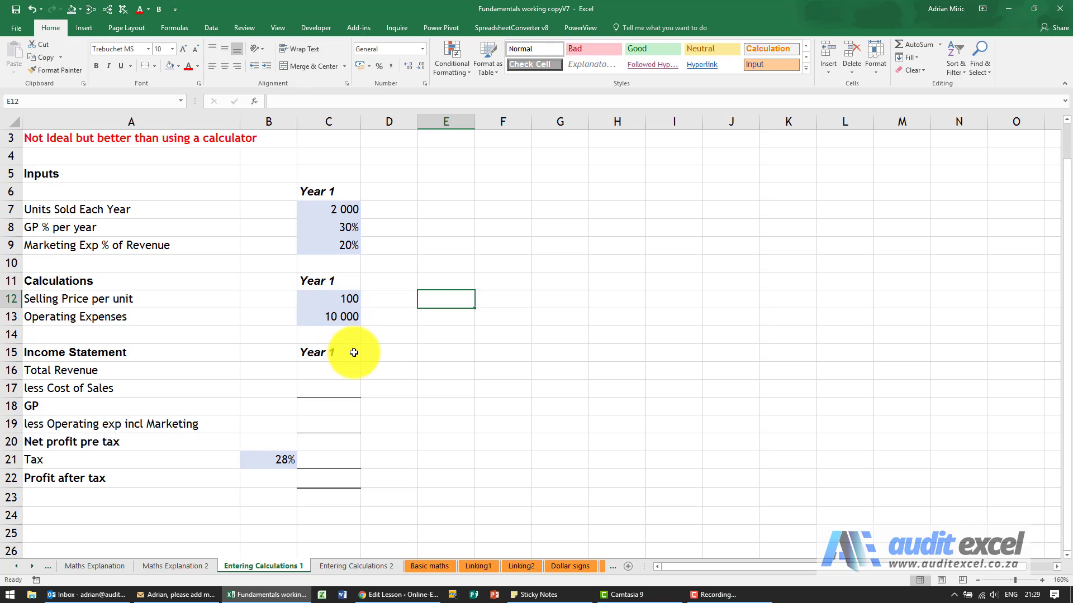
Step: Put a test entry 'h' into the Total Revenue cell C16, then clear it
{"action": "left_click", "coordinate": [319, 371]}
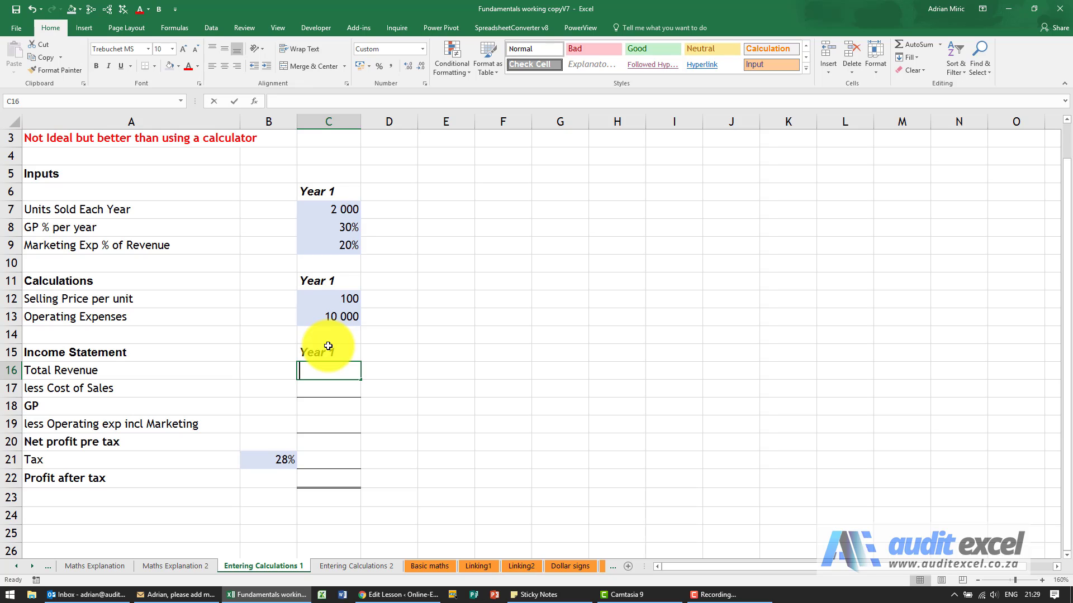
{"action": "type", "text": "="}
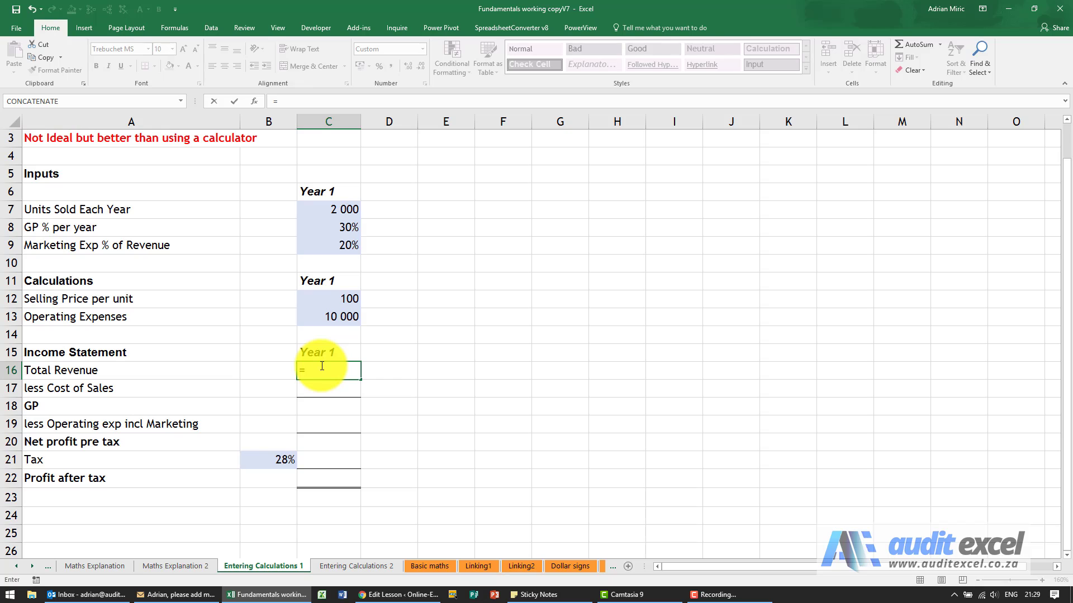
{"action": "key", "text": "Escape"}
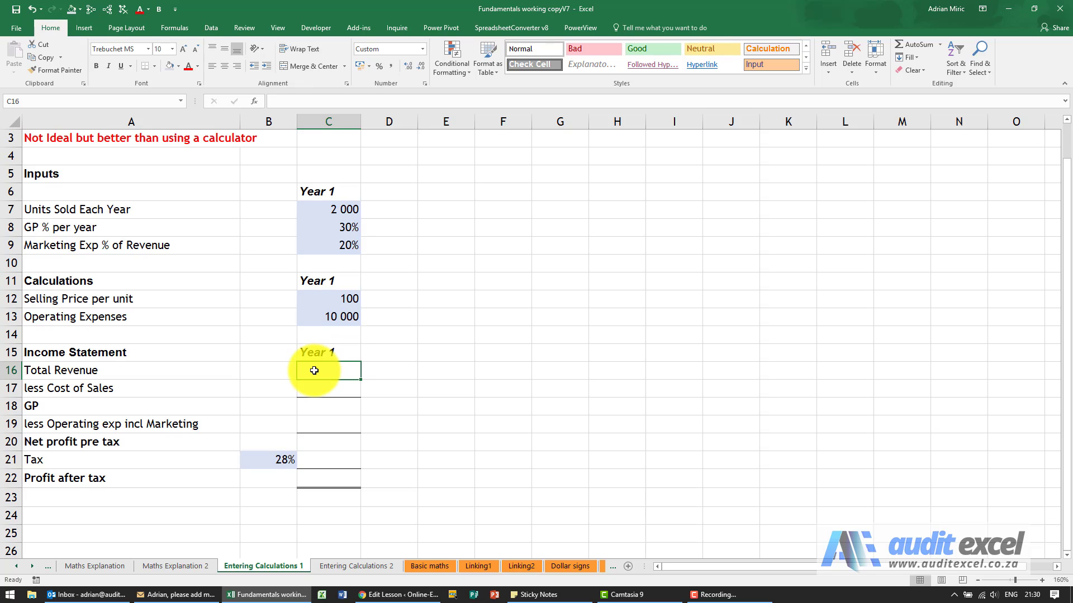
{"action": "type", "text": "he"}
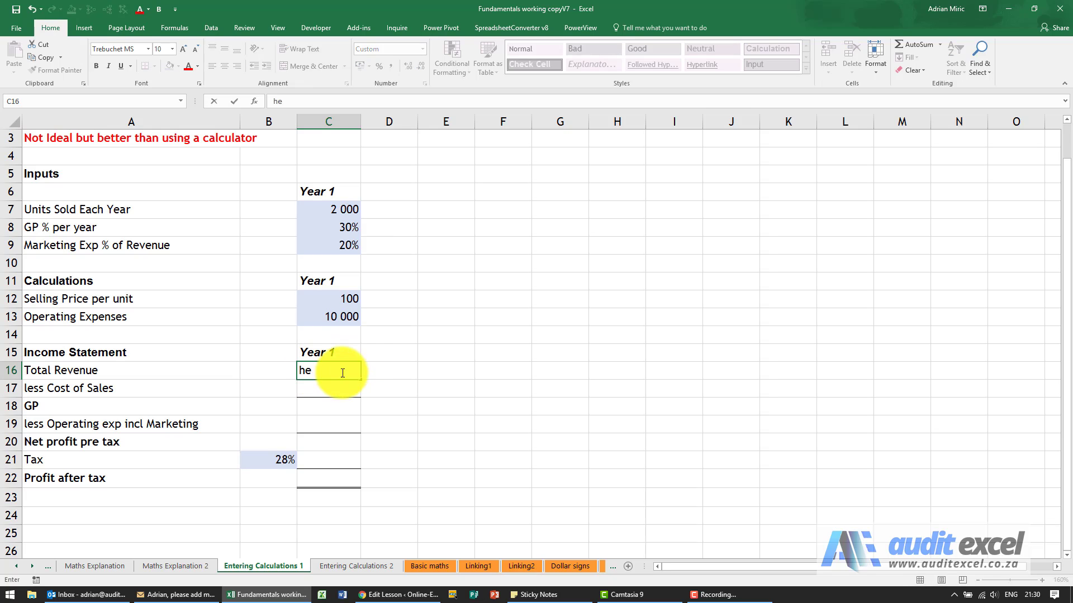
{"action": "left_click", "coordinate": [511, 333]}
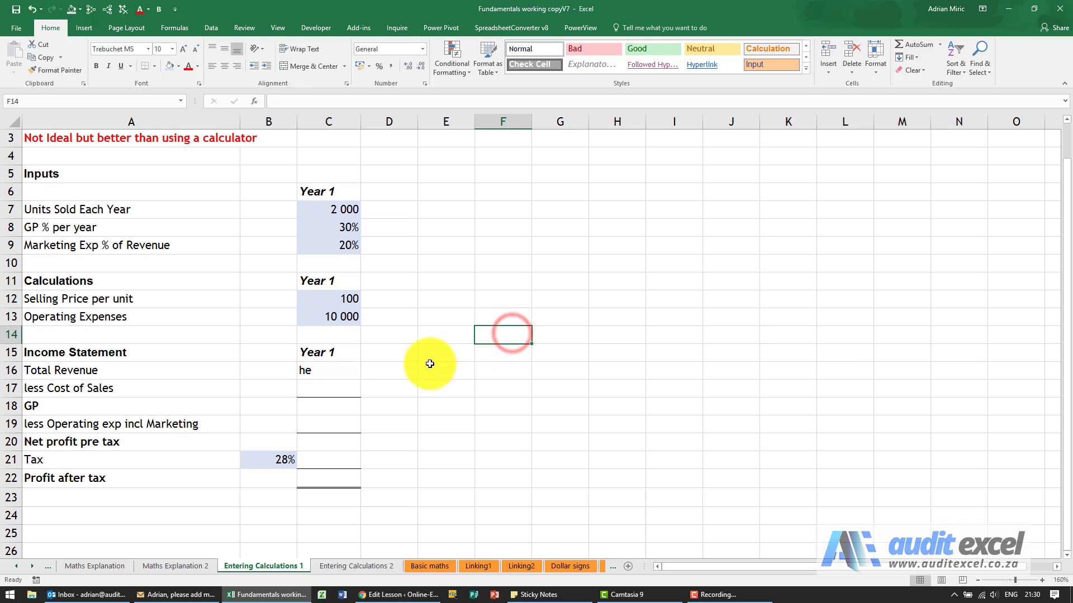
{"action": "left_click", "coordinate": [356, 370]}
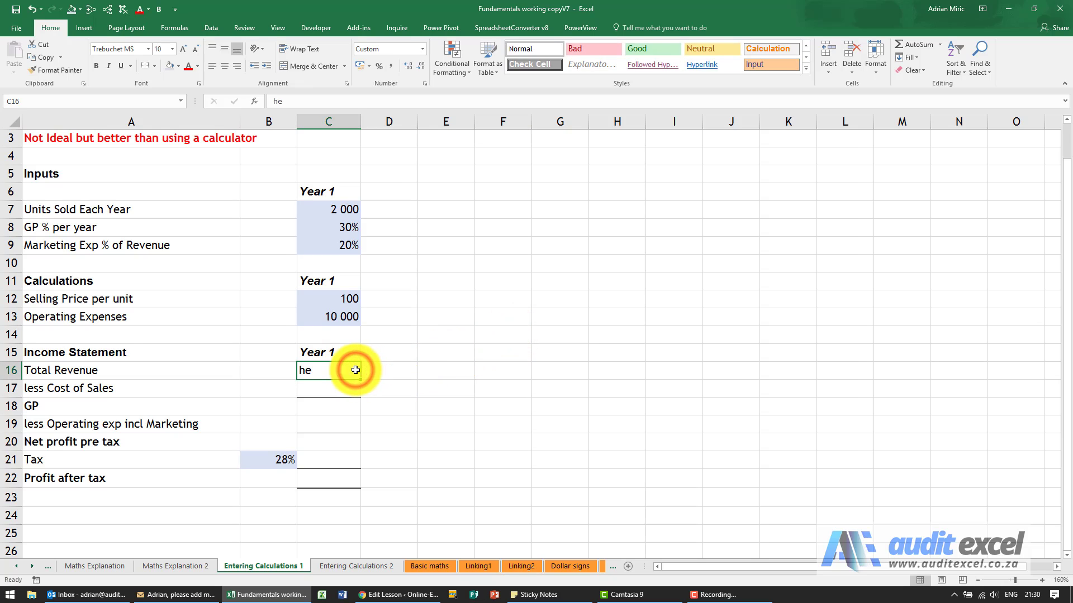
{"action": "key", "text": "Delete"}
Step: Start a formula in C16 referencing E15, then F15, and abandon it
{"action": "type", "text": "="}
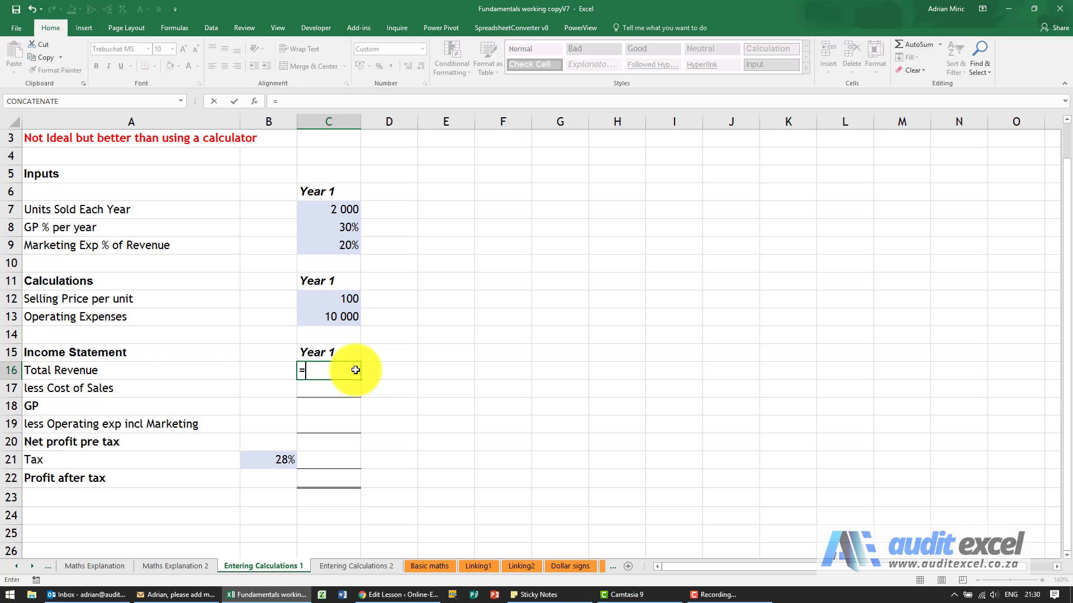
{"action": "left_click", "coordinate": [443, 314]}
{"action": "left_click", "coordinate": [448, 350]}
{"action": "left_click", "coordinate": [503, 353]}
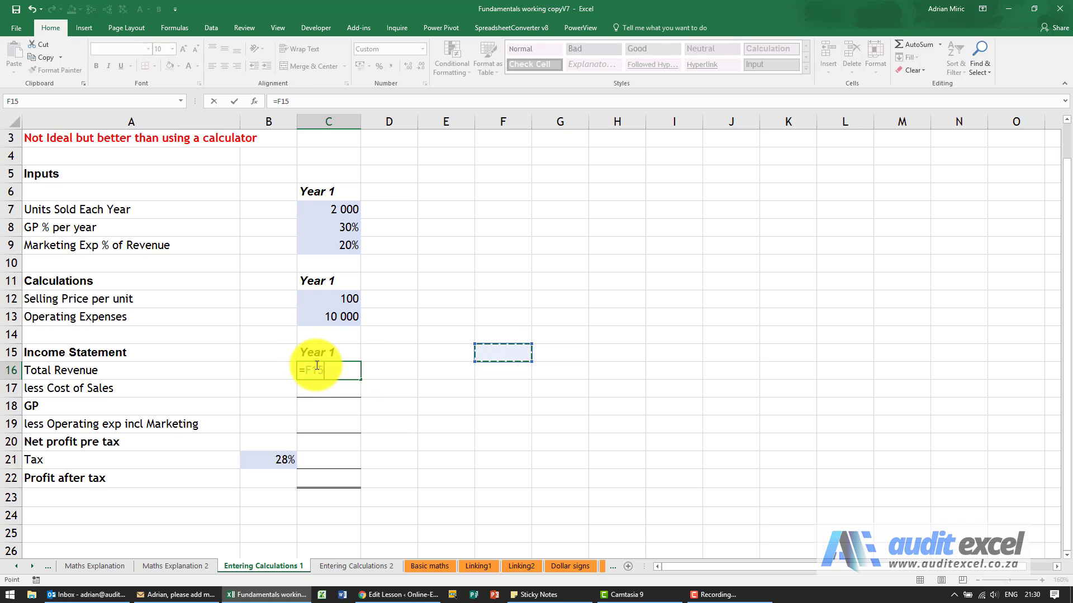
{"action": "key", "text": "BackSpace"}
{"action": "key", "text": "BackSpace"}
{"action": "key", "text": "BackSpace"}
{"action": "key", "text": "BackSpace"}
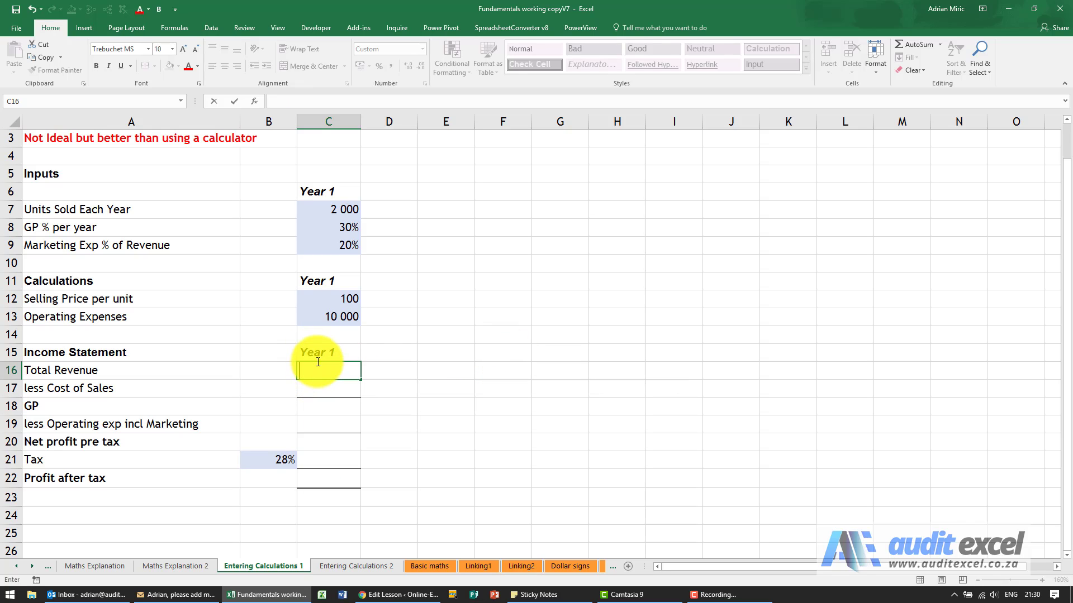
{"action": "key", "text": "Escape"}
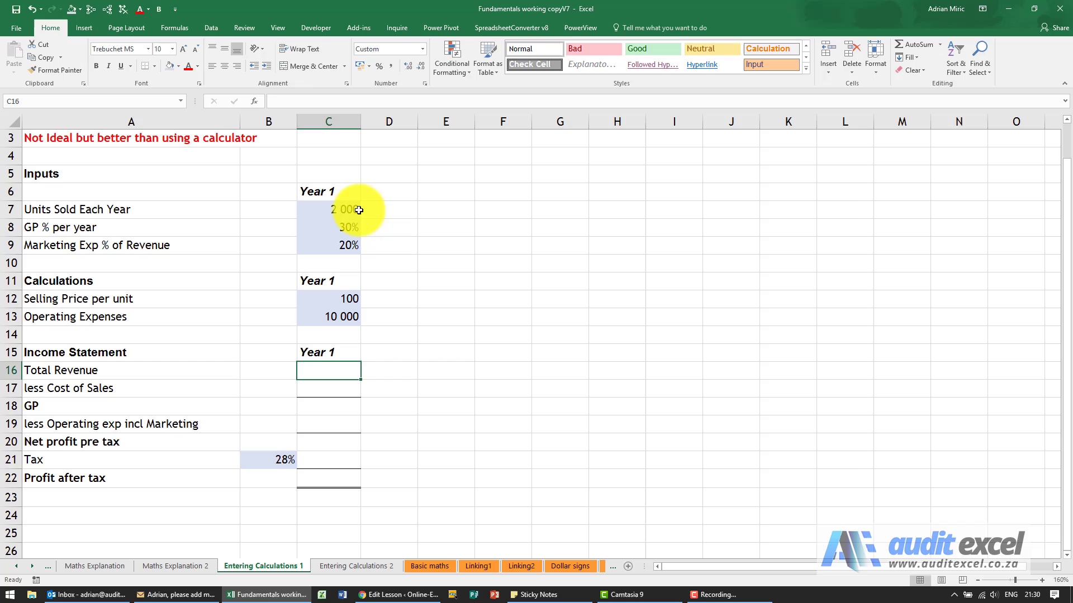
Step: Enter 200000 in C16, then replace it with the formula =100*2000
{"action": "left_click", "coordinate": [316, 367]}
{"action": "type", "text": "200000"}
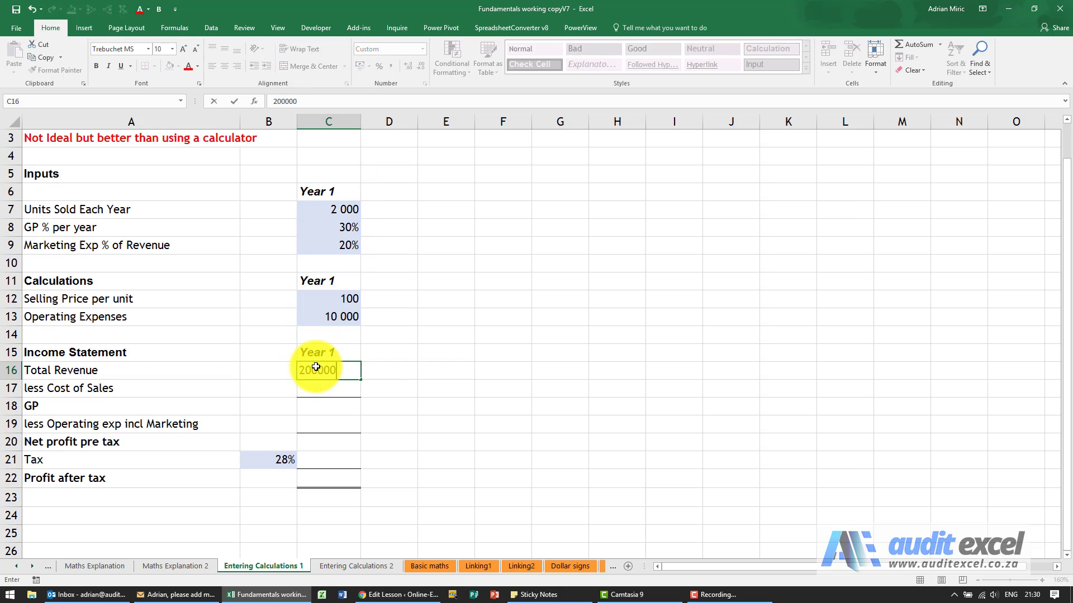
{"action": "key", "text": "ctrl+Return"}
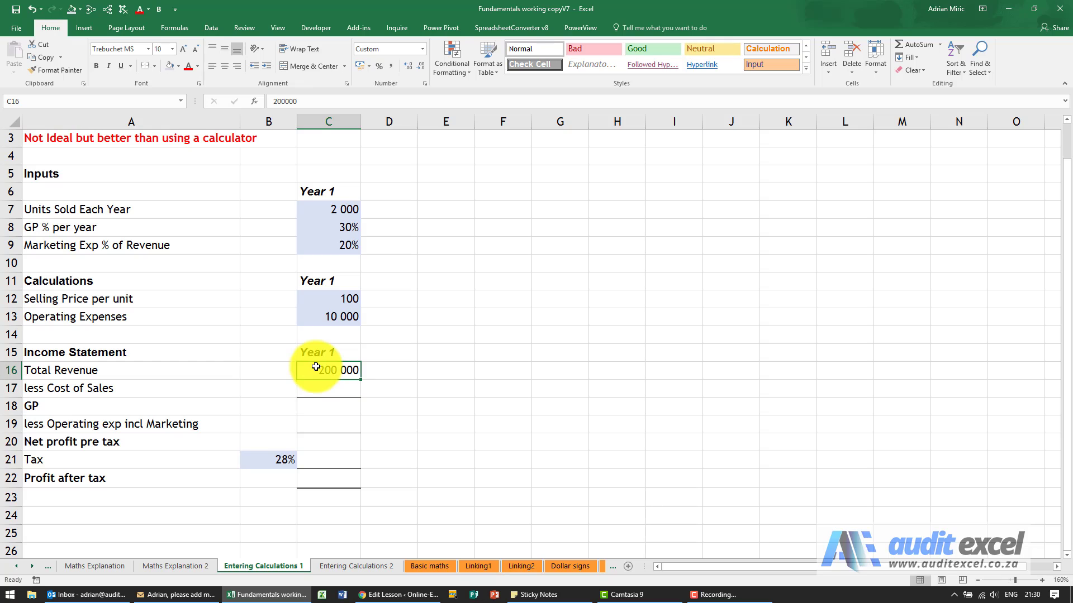
{"action": "key", "text": "Delete"}
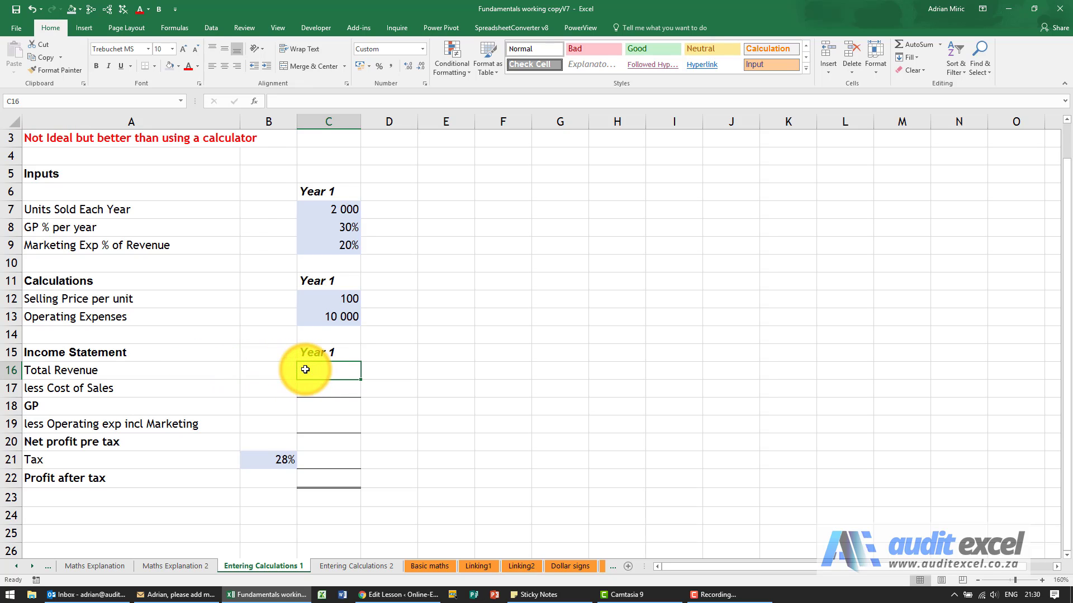
{"action": "type", "text": "="}
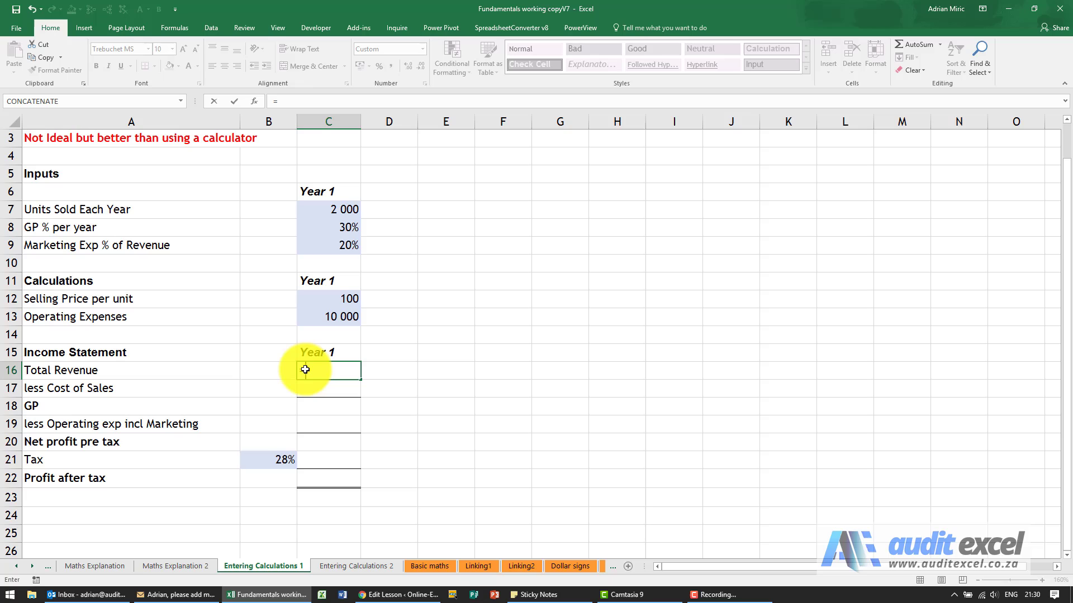
{"action": "type", "text": "100*2000"}
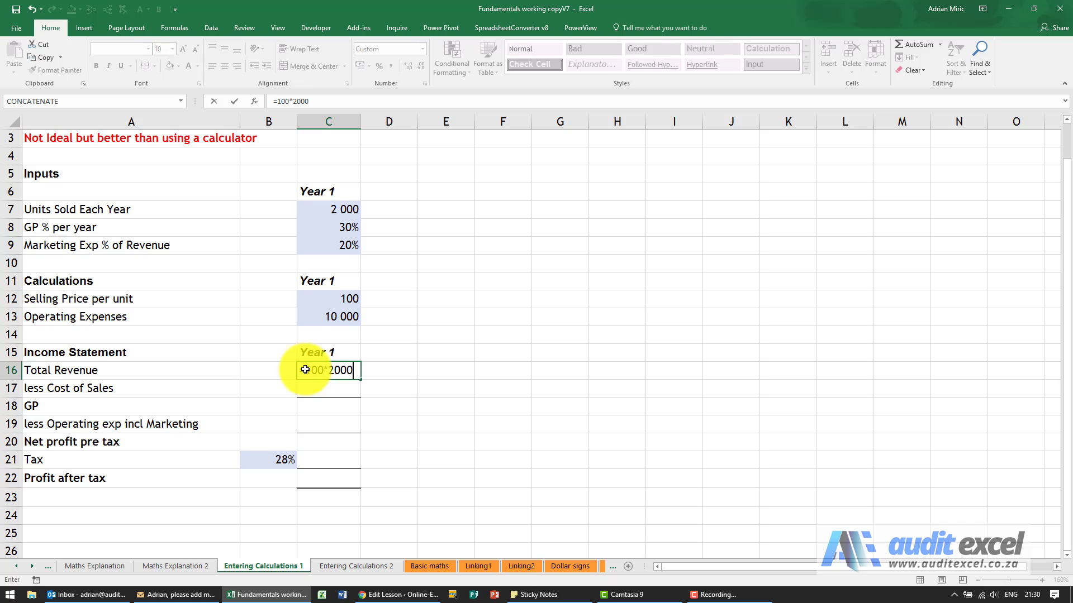
{"action": "key", "text": "Return"}
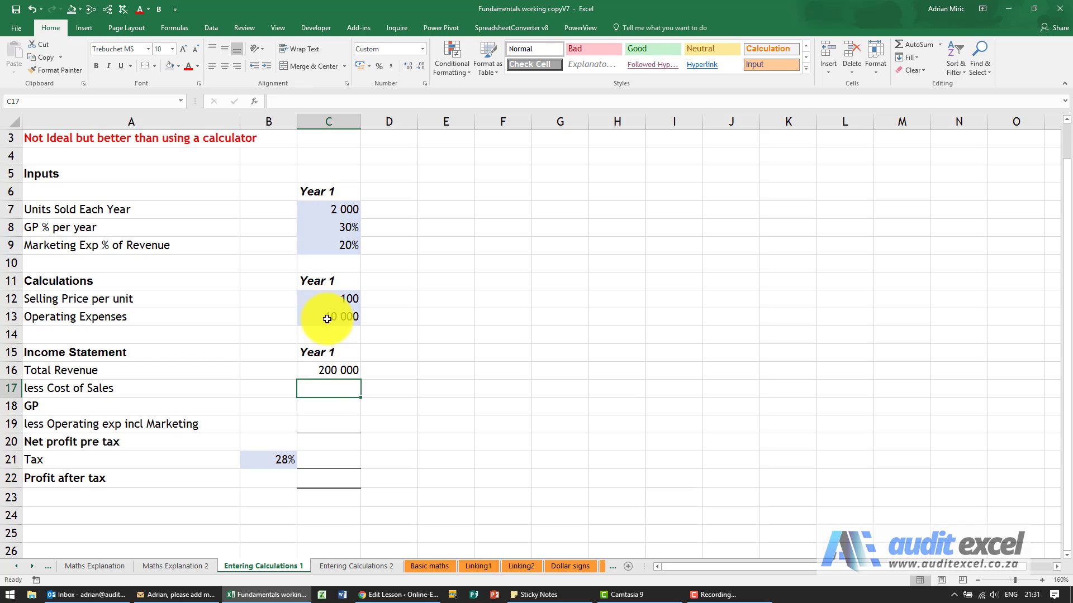
Step: Enter =200000*(1-30%) in Cost of Sales cell C17 and recheck its formula
{"action": "left_click", "coordinate": [319, 384]}
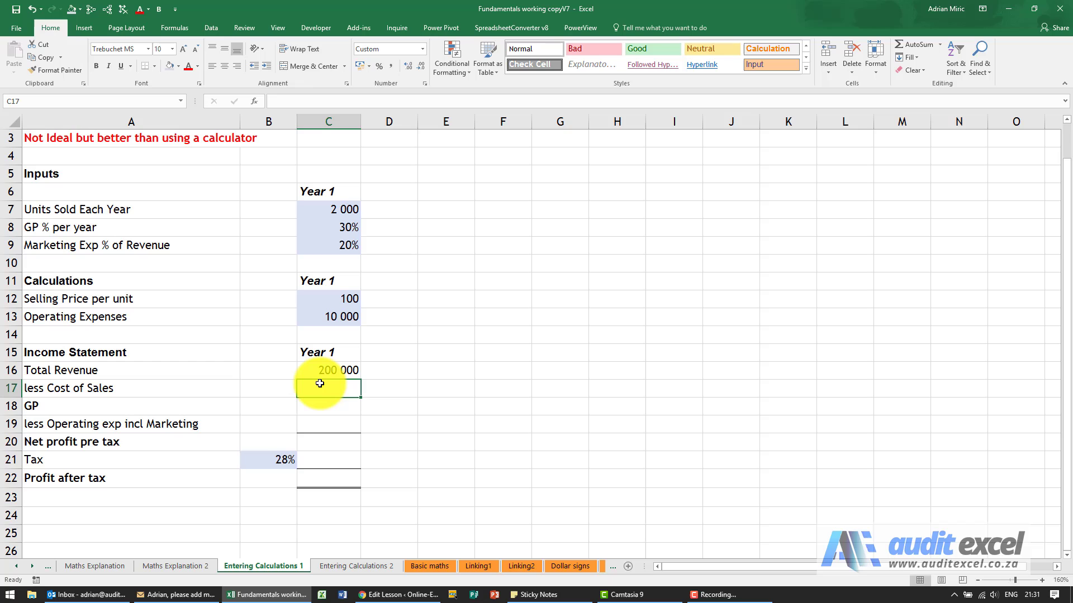
{"action": "type", "text": "="}
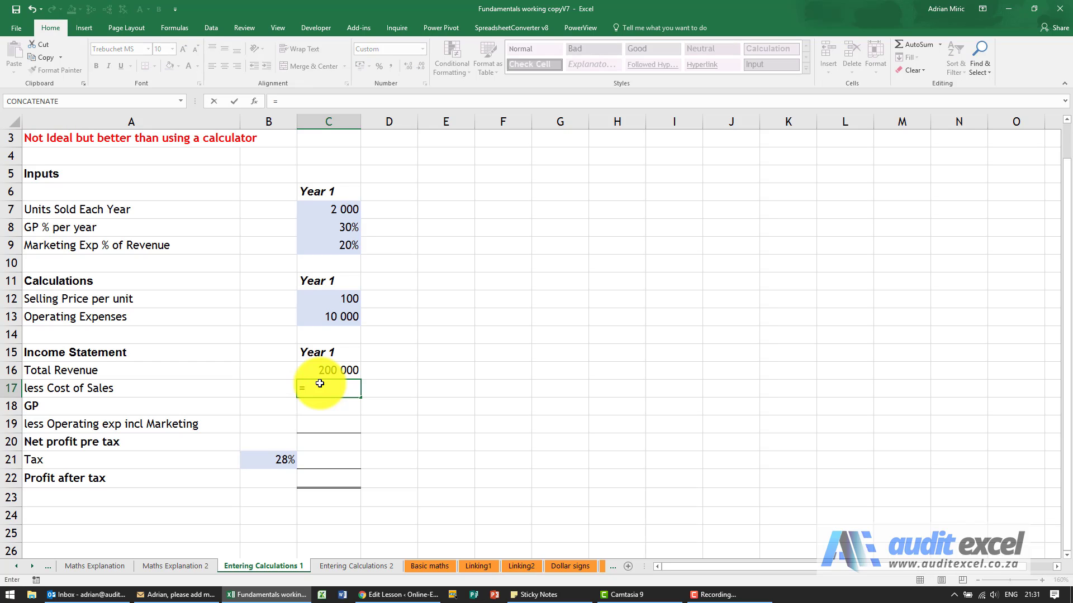
{"action": "type", "text": "200000*(1-30%"}
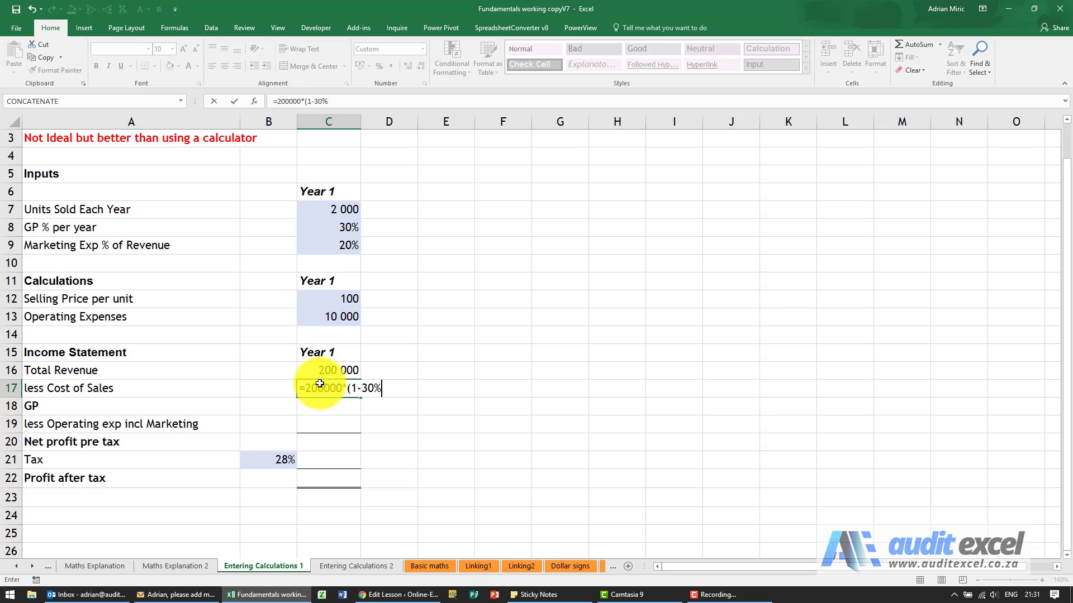
{"action": "type", "text": ")"}
{"action": "key", "text": "Return"}
{"action": "left_click", "coordinate": [319, 384]}
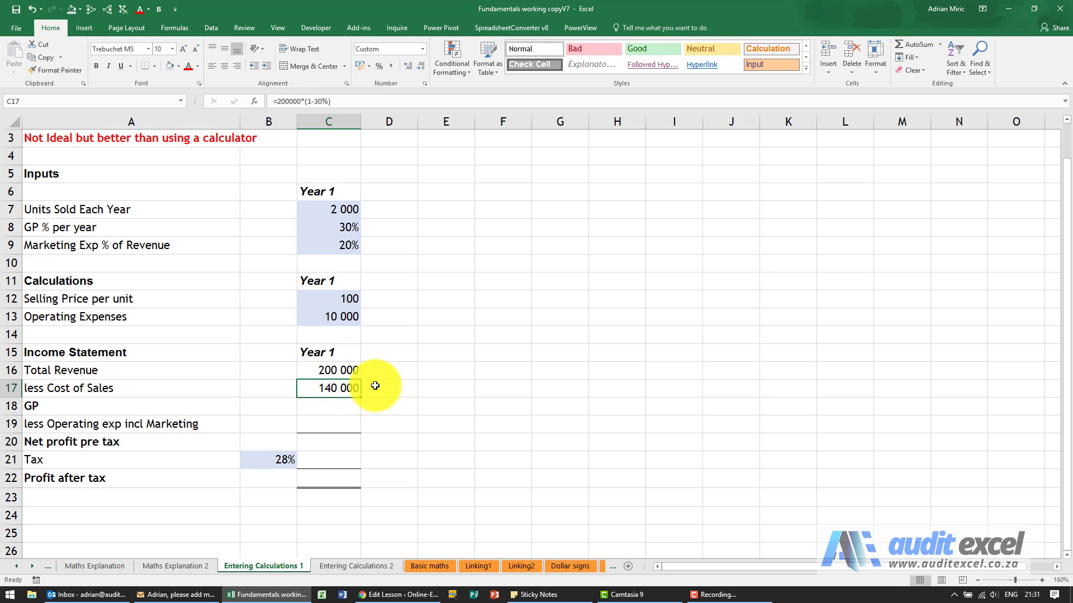
{"action": "left_click", "coordinate": [334, 407]}
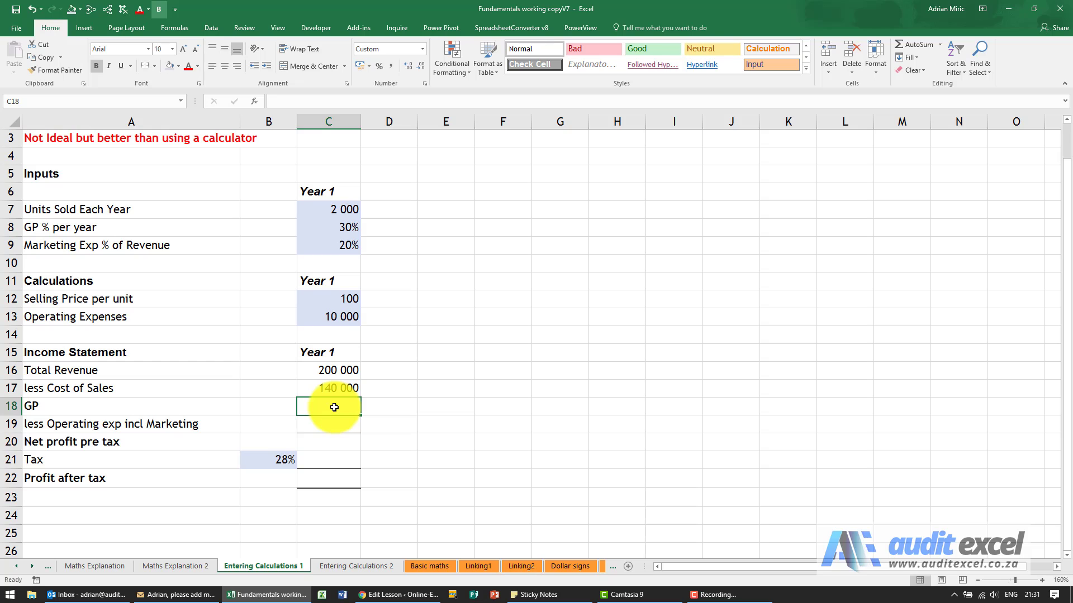
{"action": "type", "text": "=20"}
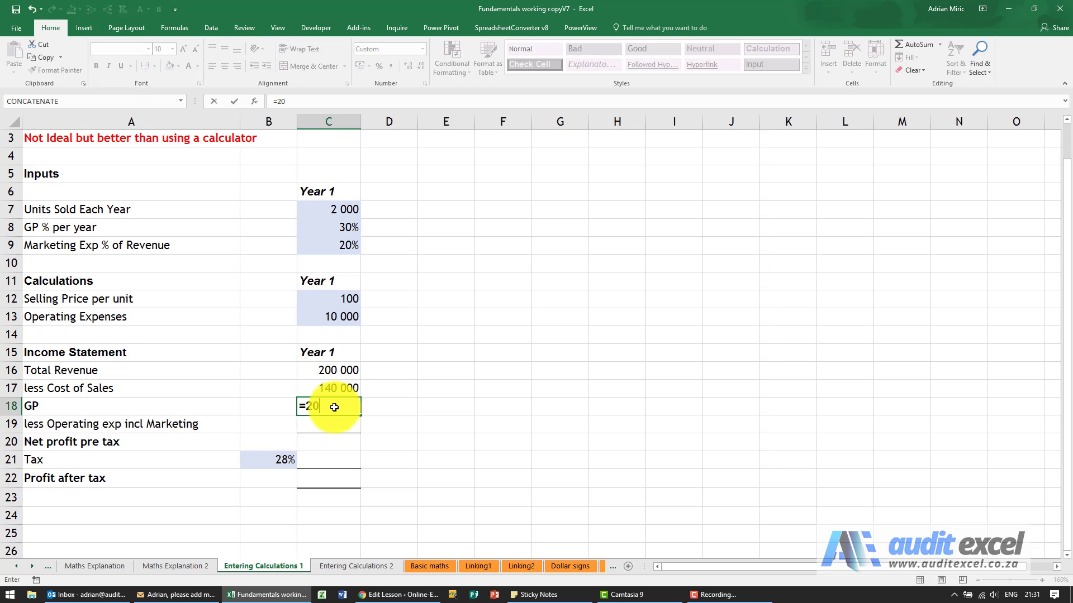
{"action": "type", "text": "0000-140000"}
{"action": "key", "text": "Return"}
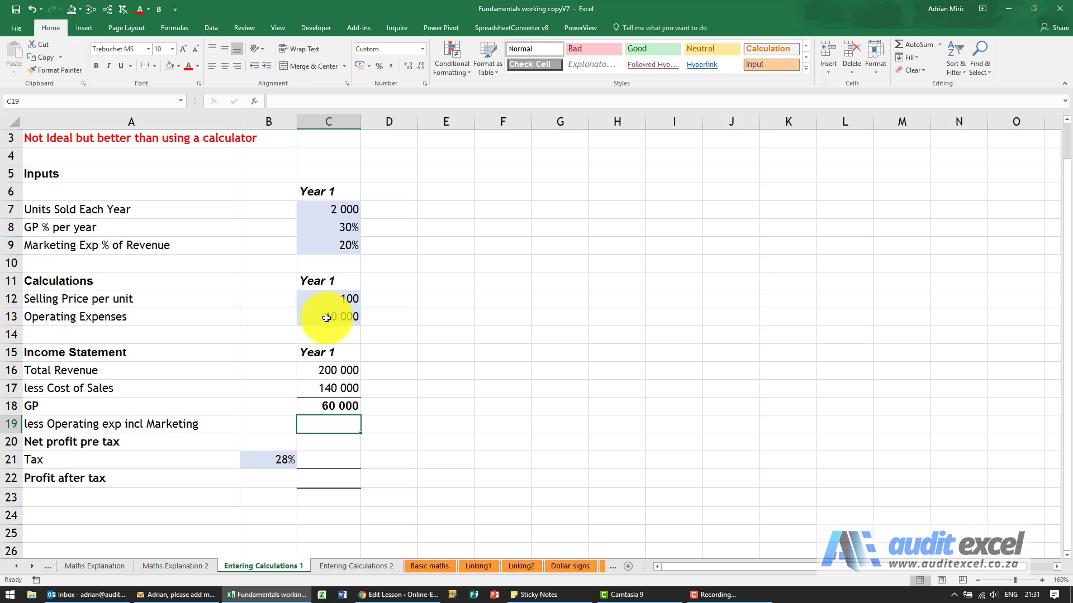
{"action": "left_click", "coordinate": [312, 422]}
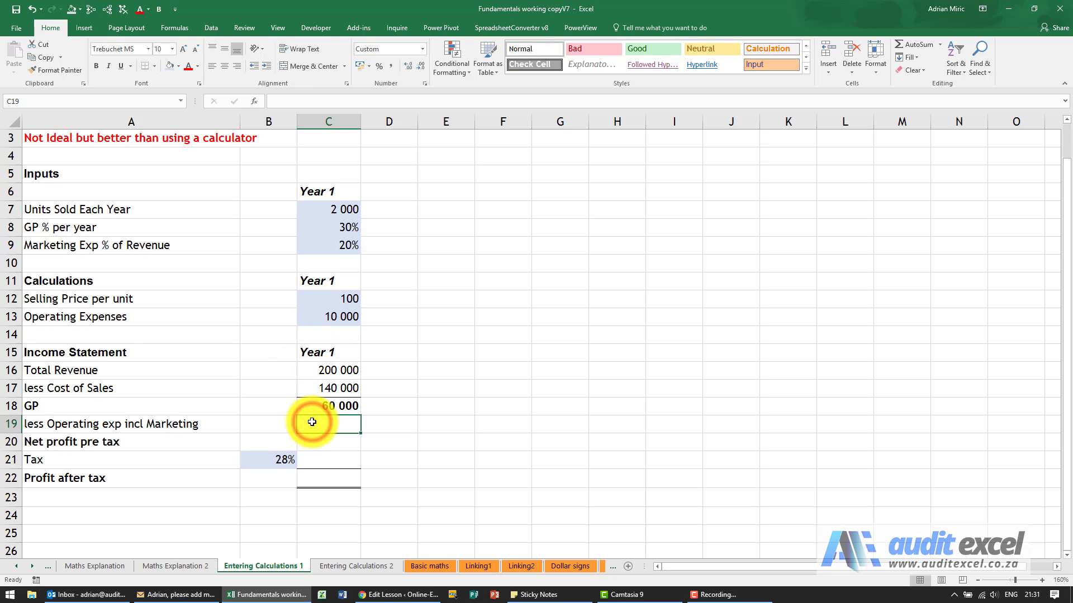
{"action": "type", "text": "=10000"}
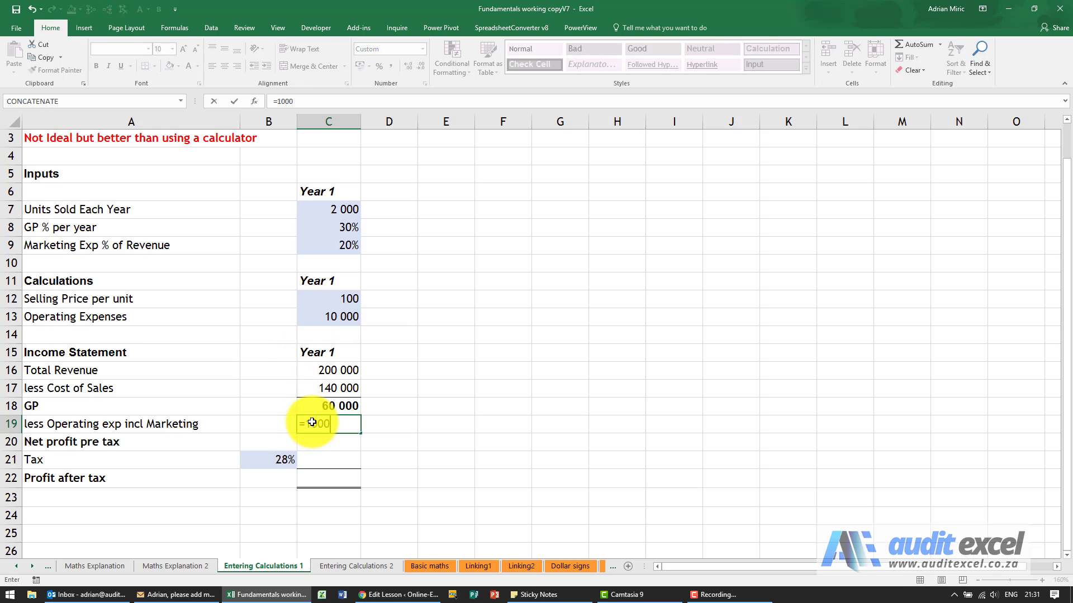
{"action": "type", "text": "+(20%*200000"}
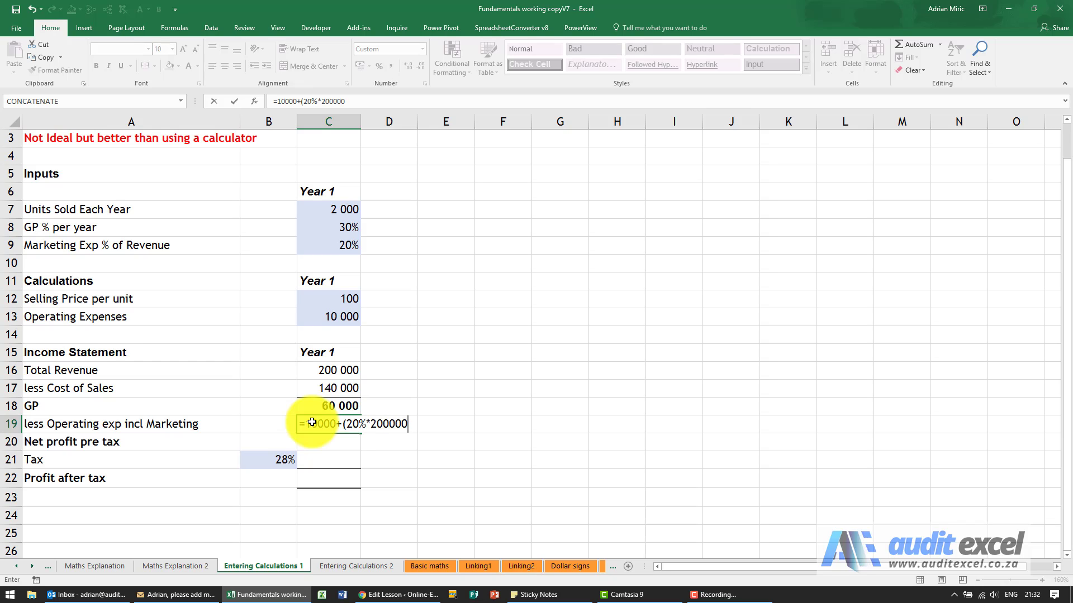
{"action": "key", "text": "Return"}
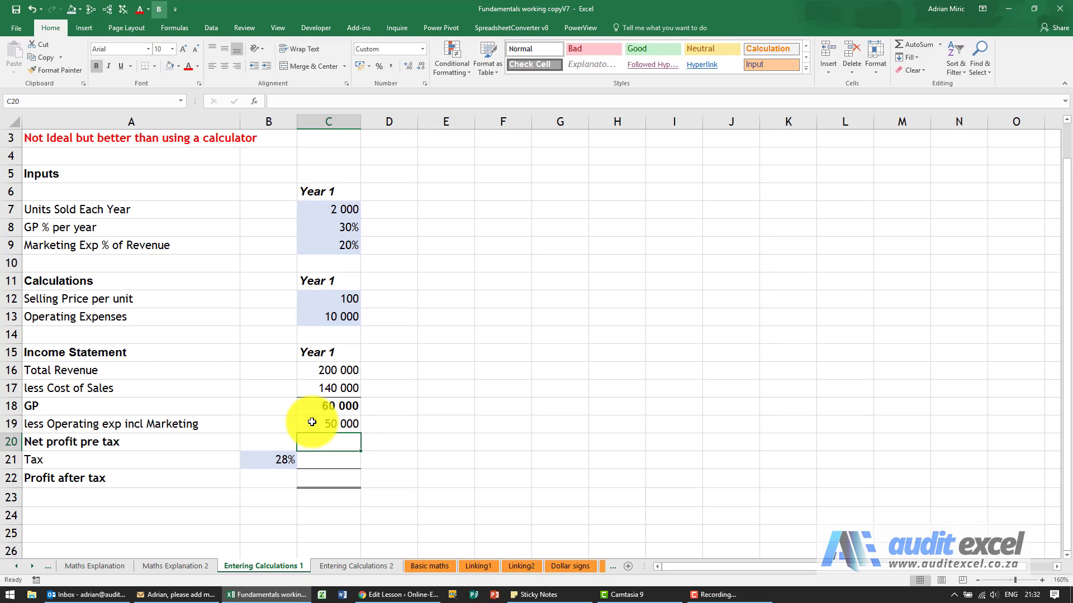
{"action": "left_click", "coordinate": [312, 421]}
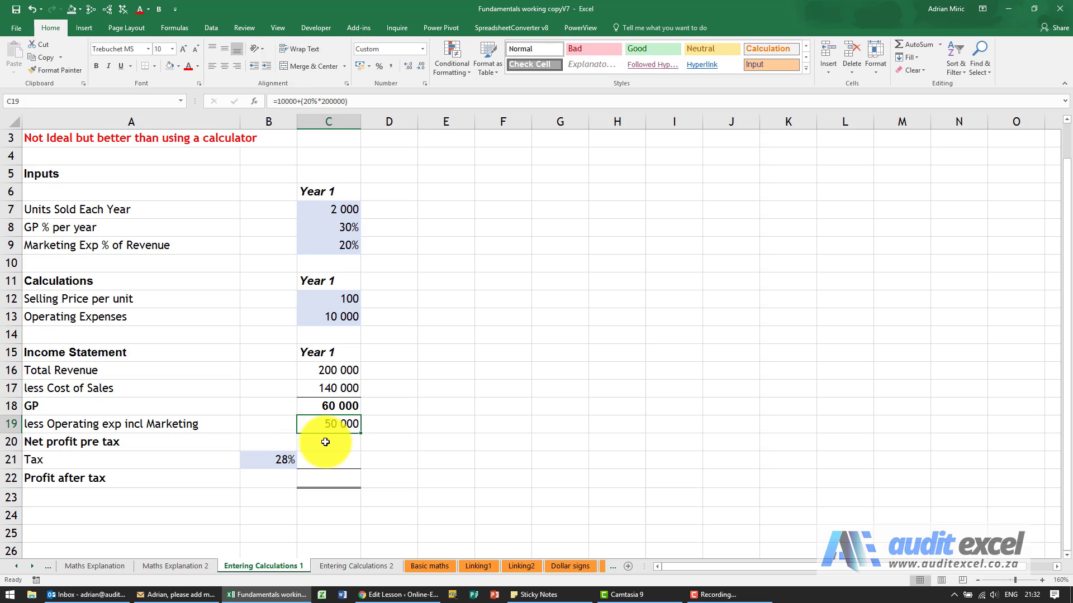
{"action": "left_click", "coordinate": [326, 441]}
{"action": "type", "text": "="}
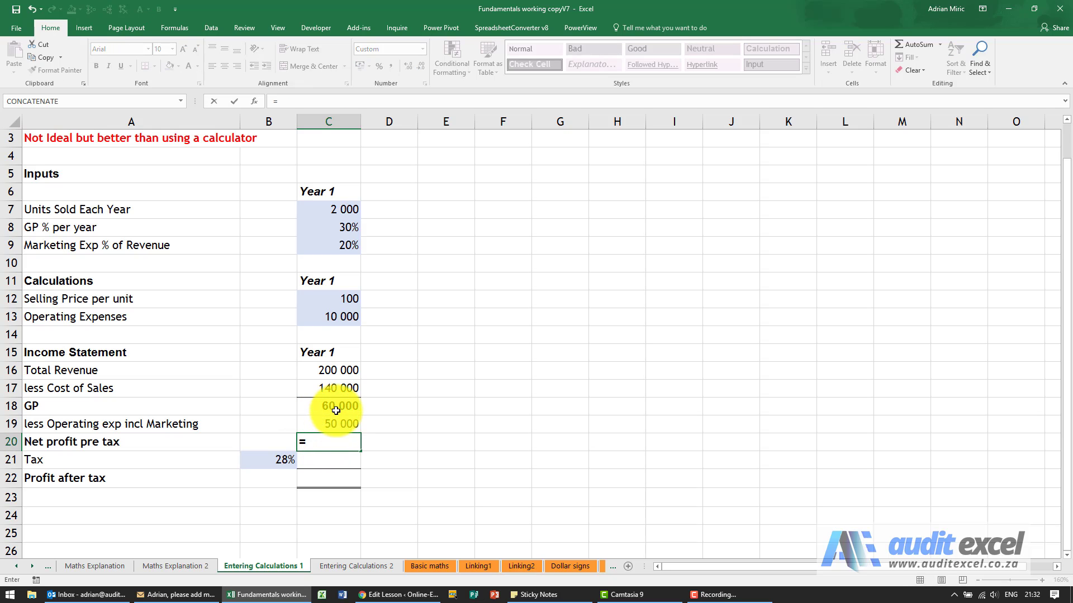
{"action": "type", "text": "60000"}
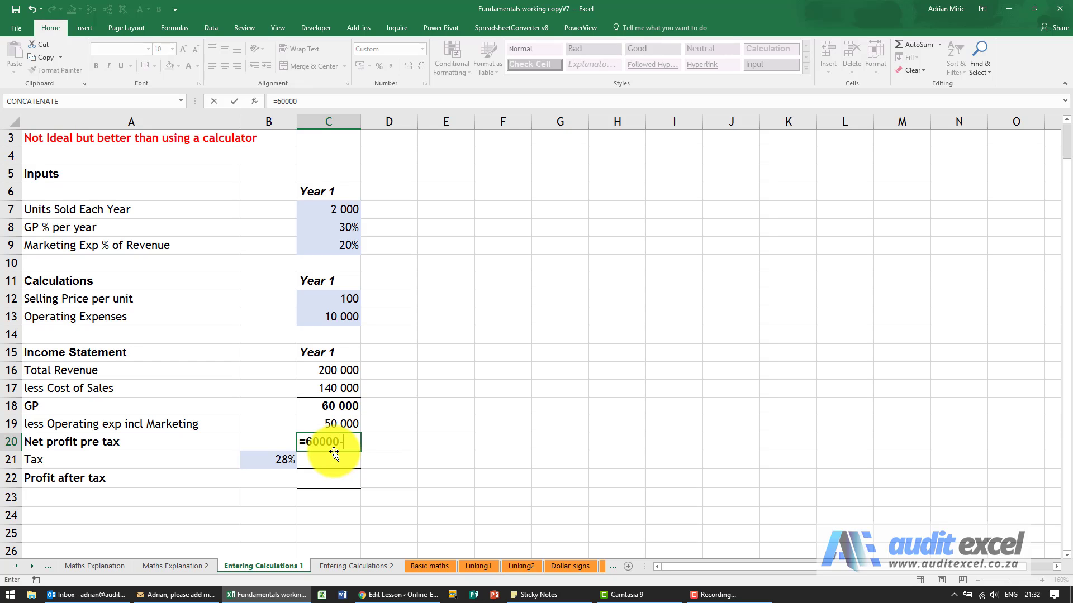
{"action": "type", "text": "-50000"}
{"action": "key", "text": "Return"}
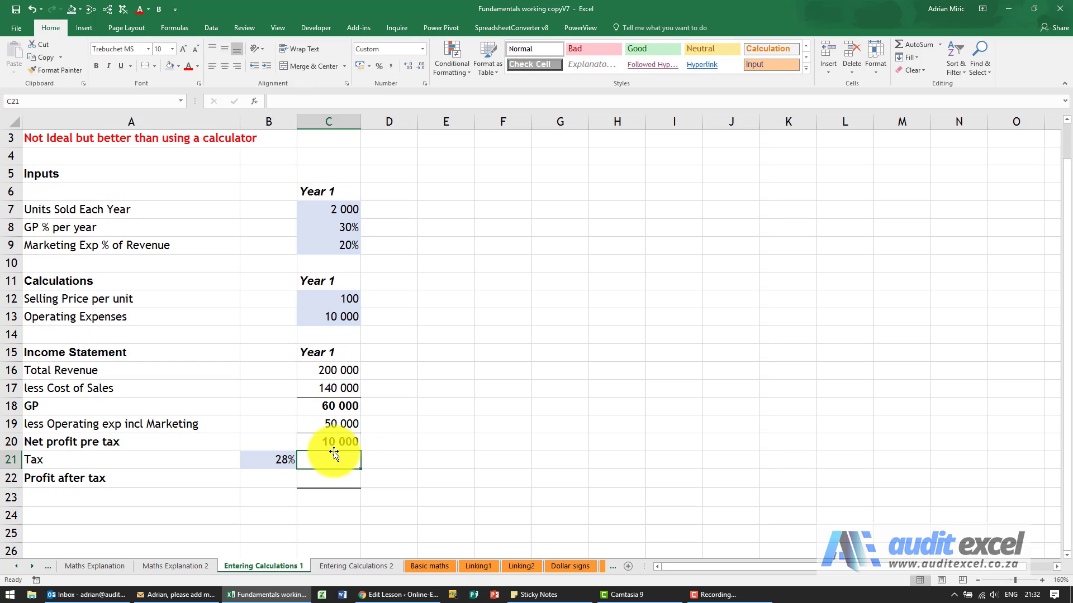
{"action": "type", "text": "=1"}
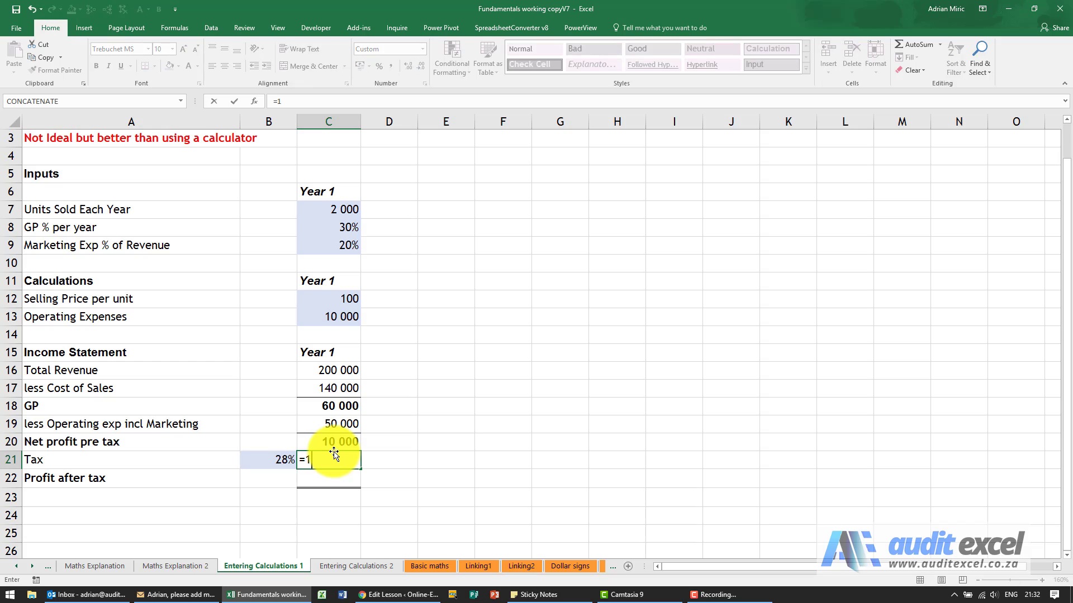
{"action": "type", "text": "0000*28%"}
{"action": "key", "text": "Return"}
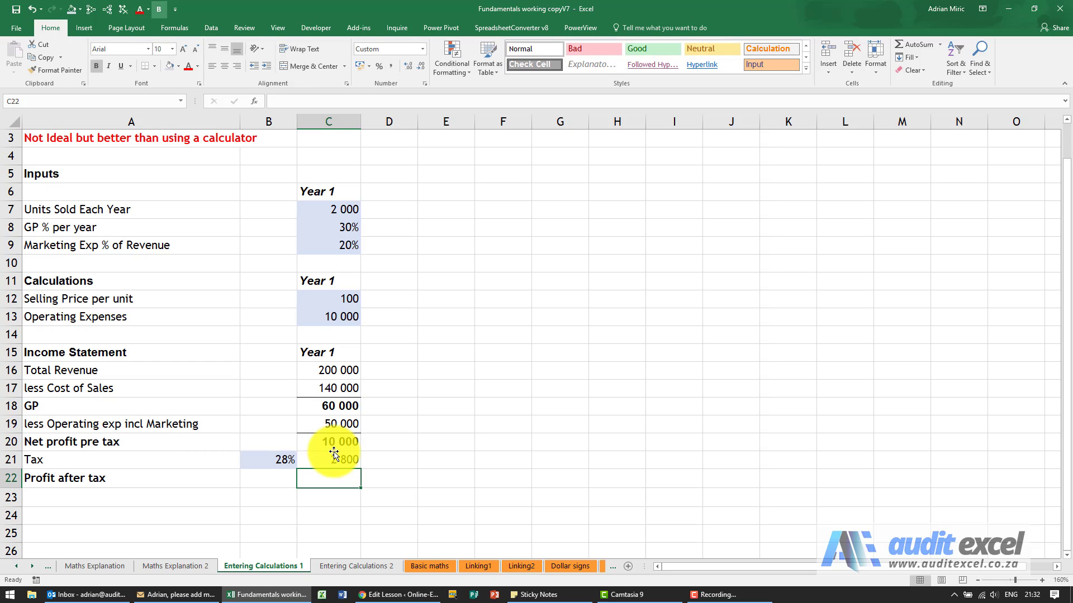
{"action": "type", "text": "=1"}
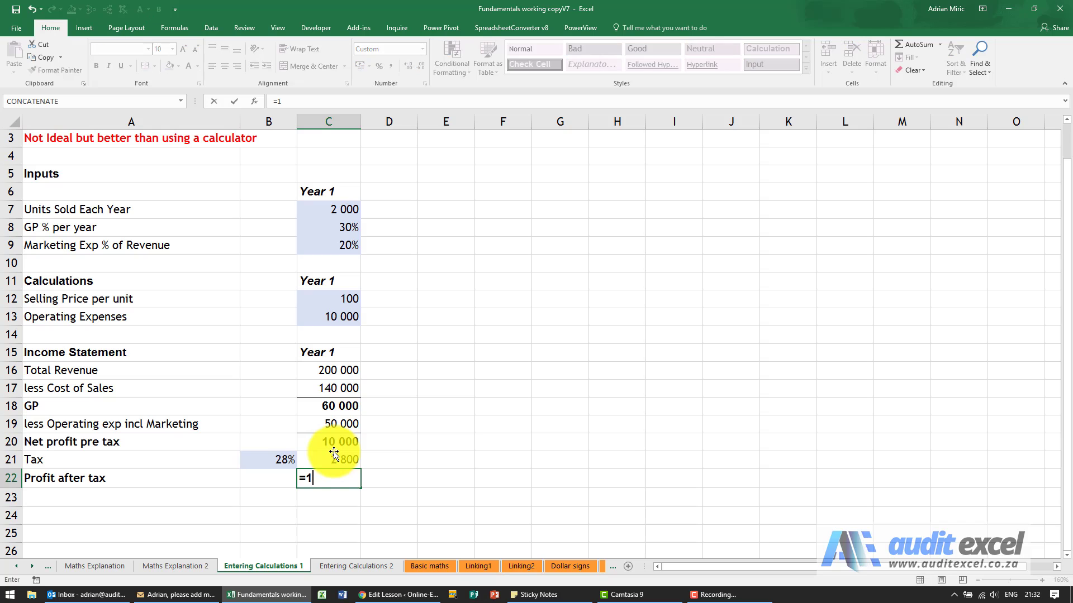
{"action": "type", "text": "0000-2800"}
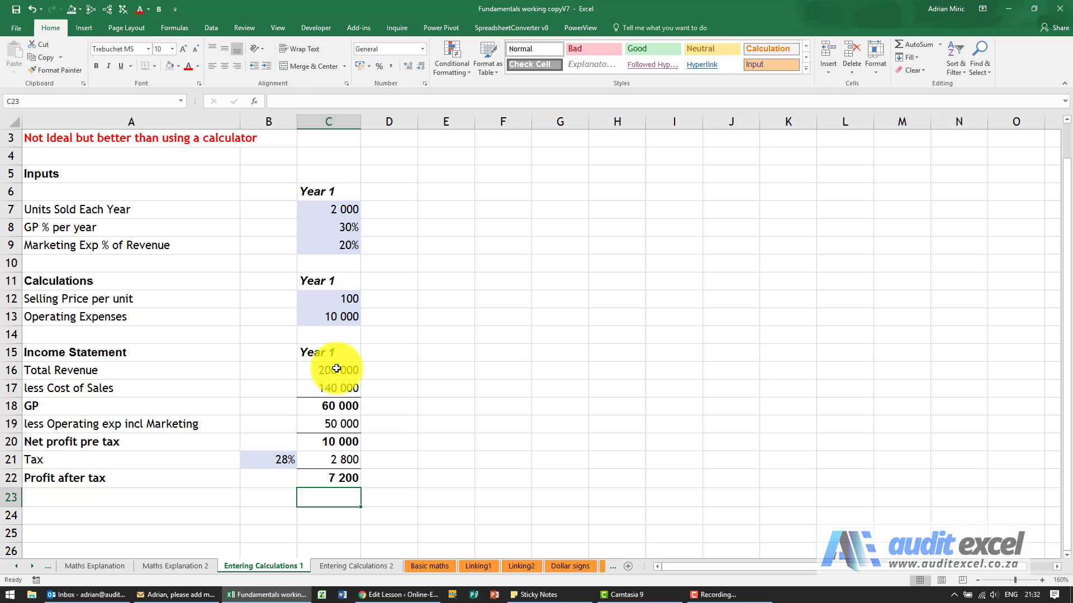
{"action": "left_click", "coordinate": [337, 369]}
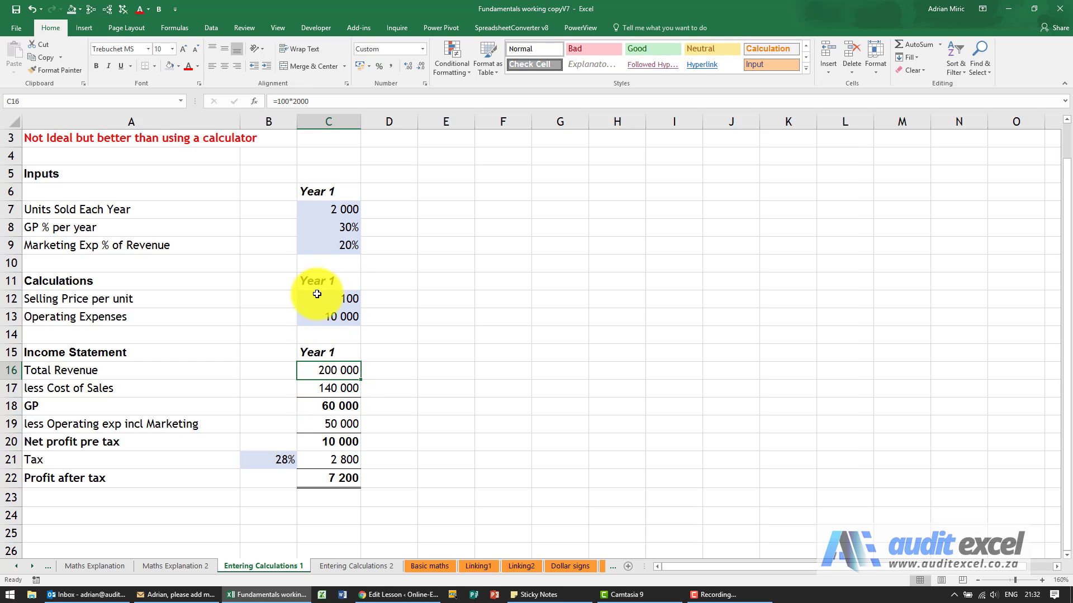
{"action": "left_click", "coordinate": [326, 299]}
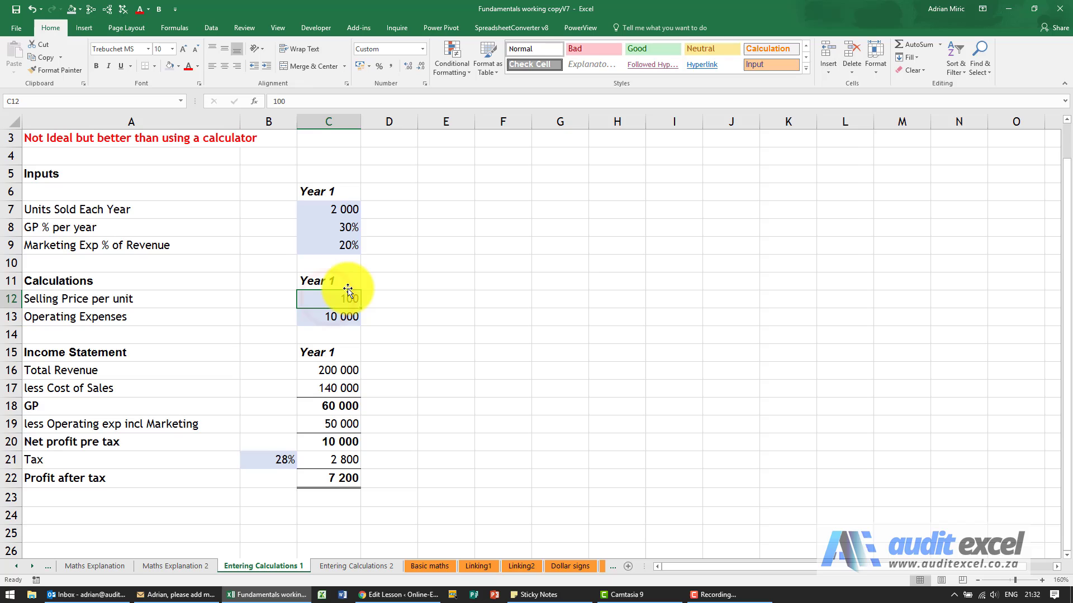
{"action": "type", "text": "1"}
{"action": "key", "text": "Return"}
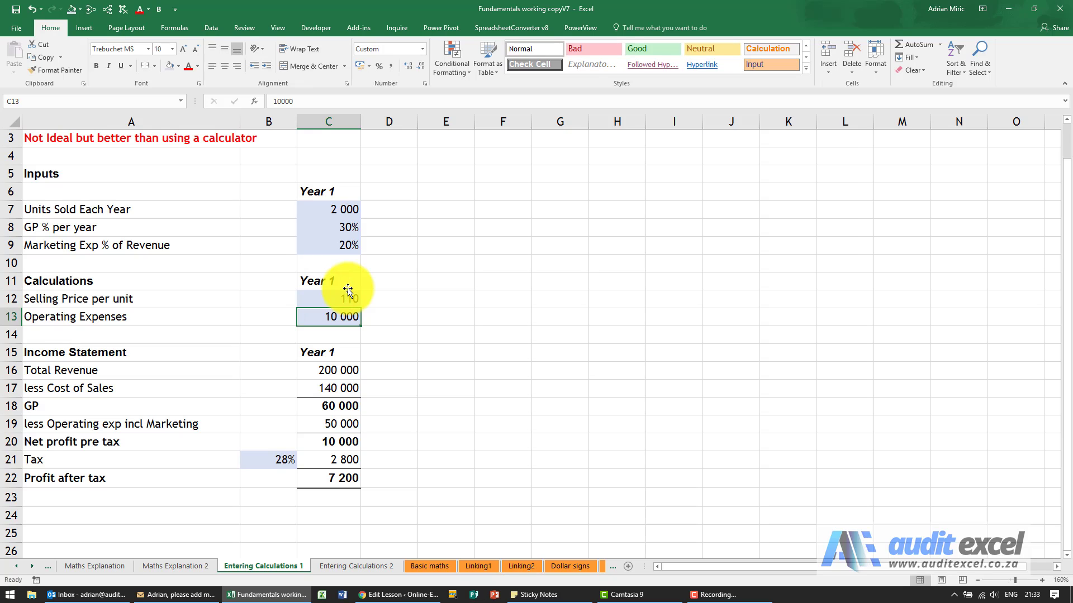
{"action": "left_click", "coordinate": [350, 368]}
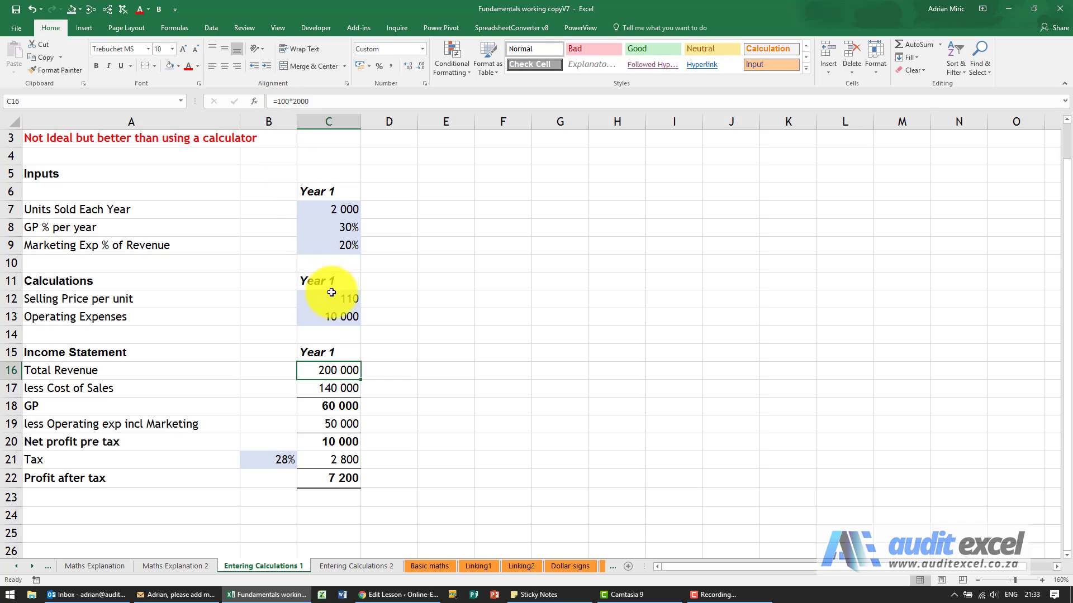
{"action": "left_click", "coordinate": [332, 296]}
{"action": "type", "text": "1"}
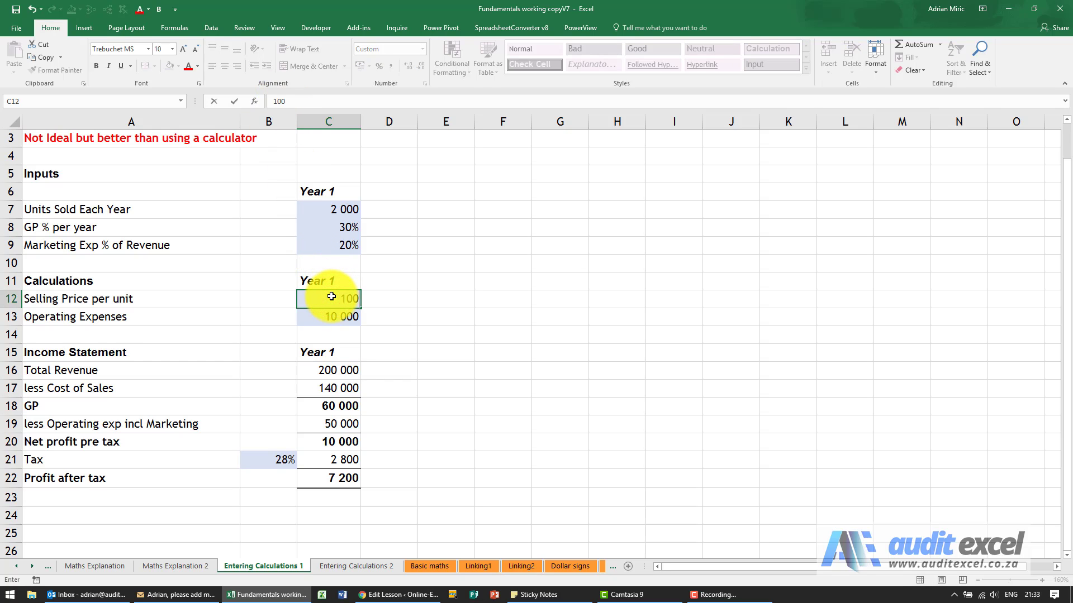
{"action": "key", "text": "Return"}
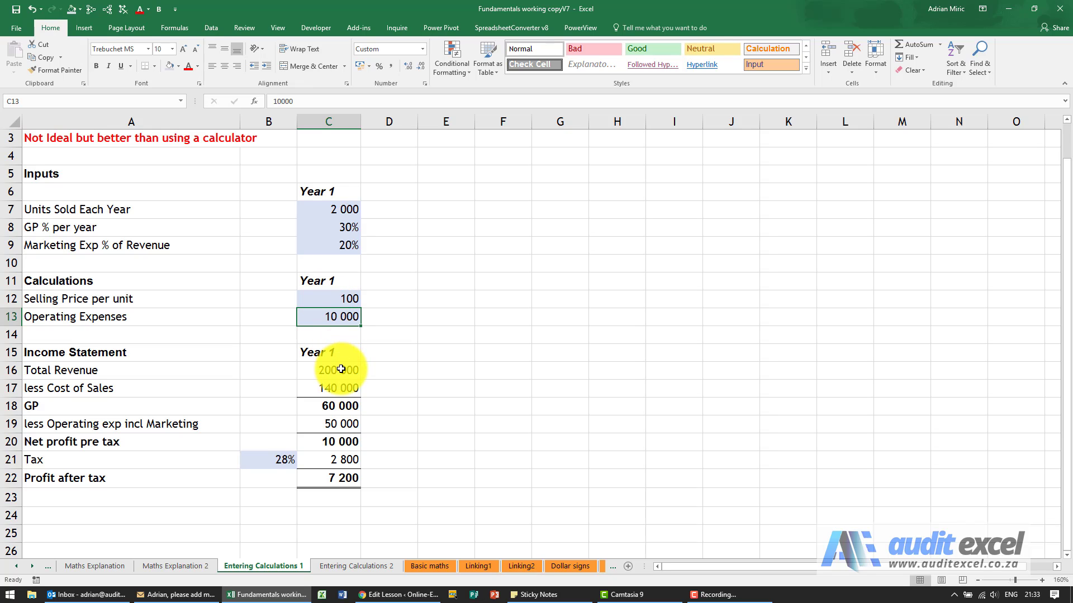
{"action": "left_click", "coordinate": [341, 369]}
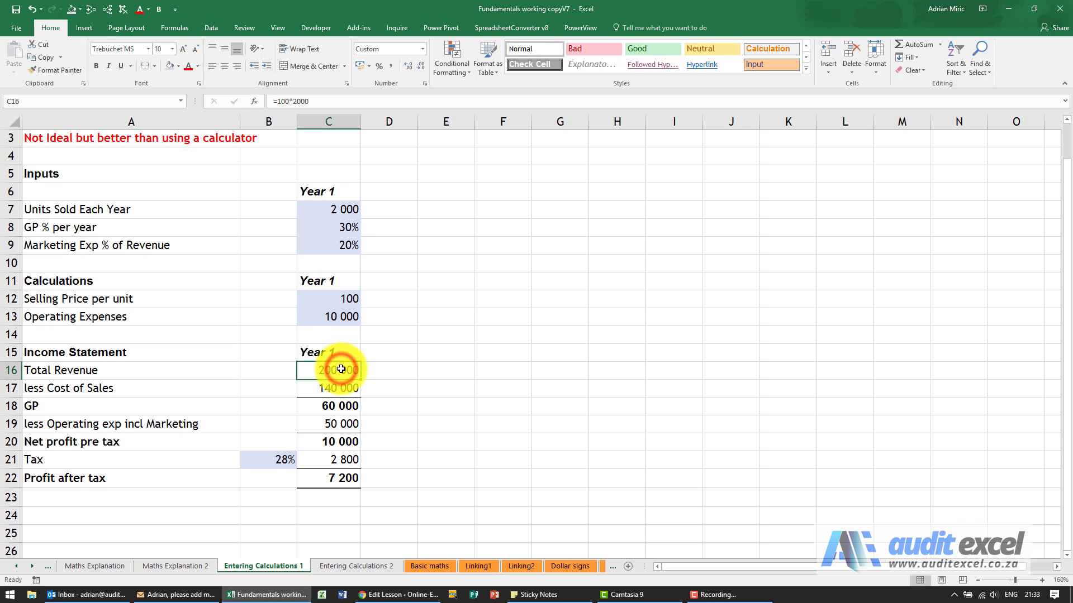
{"action": "left_click", "coordinate": [340, 386]}
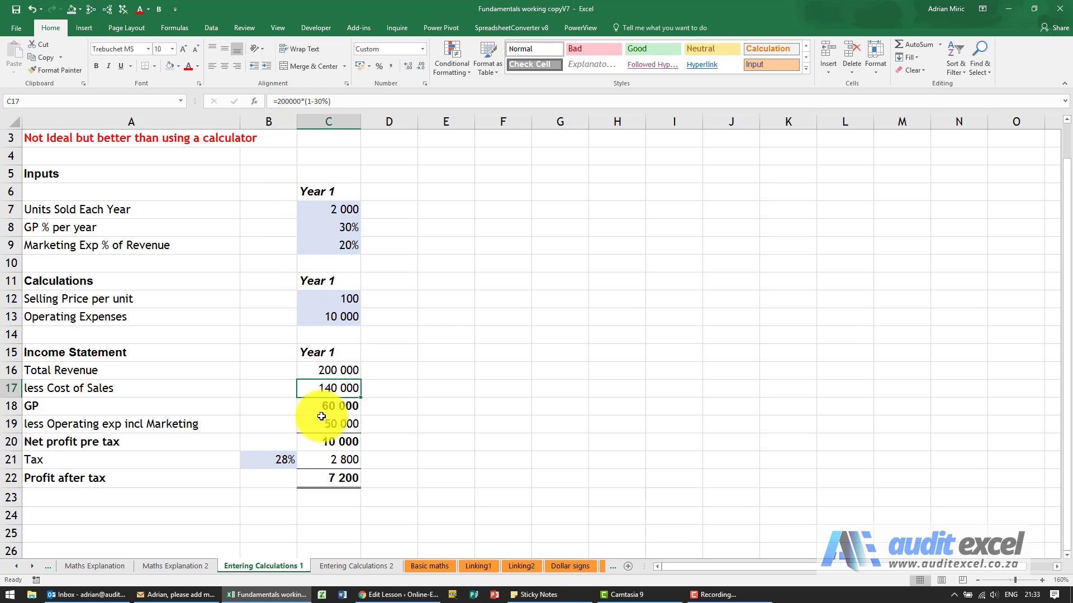
Step: Enter a test calculation giving 4 in empty cell C24, then reselect it
{"action": "left_click", "coordinate": [330, 513]}
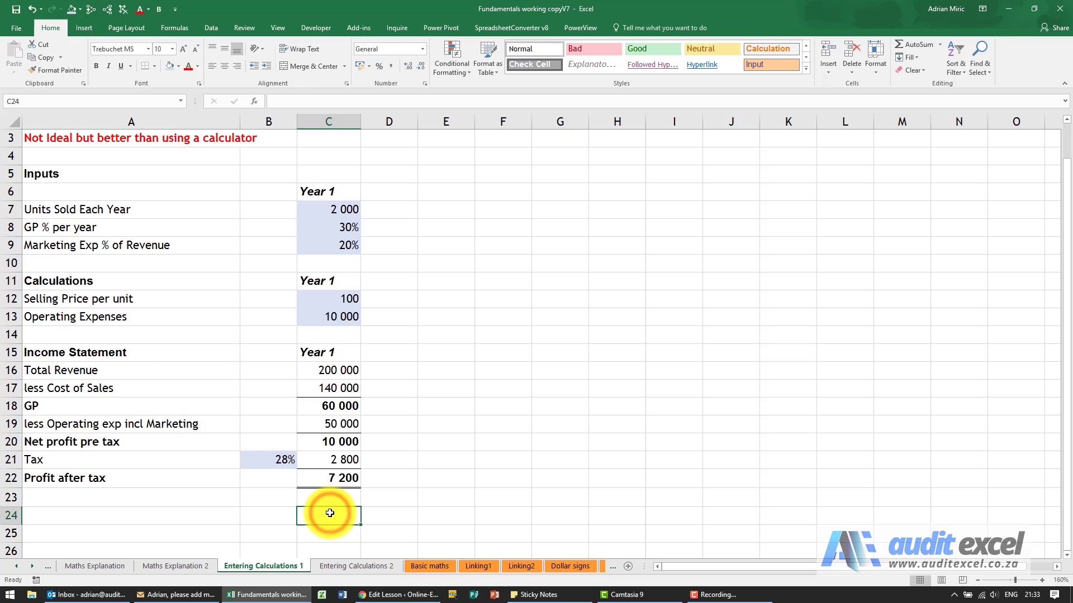
{"action": "type", "text": "=2*2"}
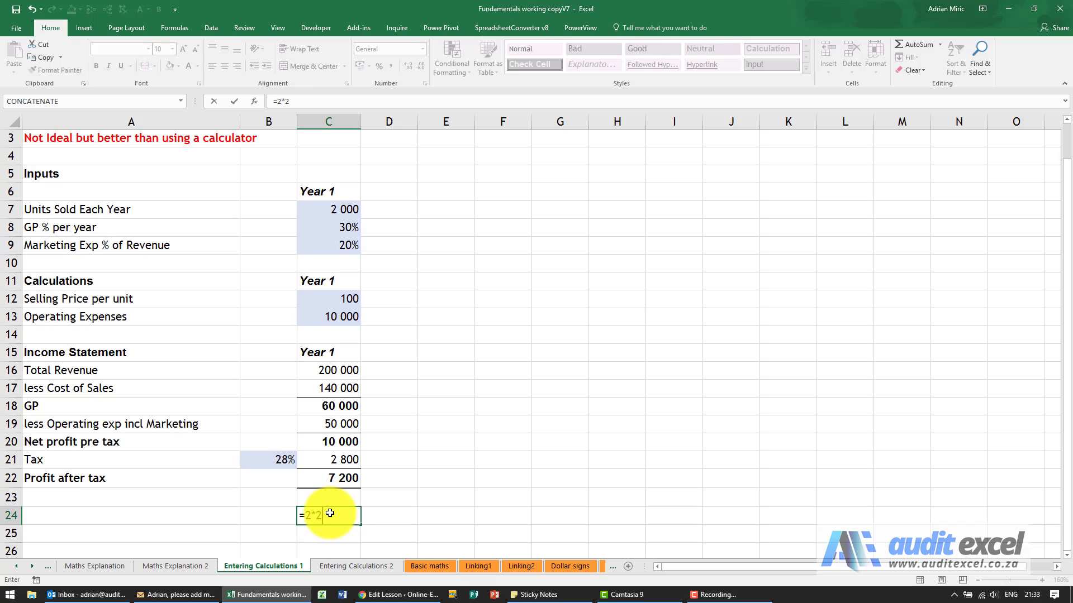
{"action": "key", "text": "Return"}
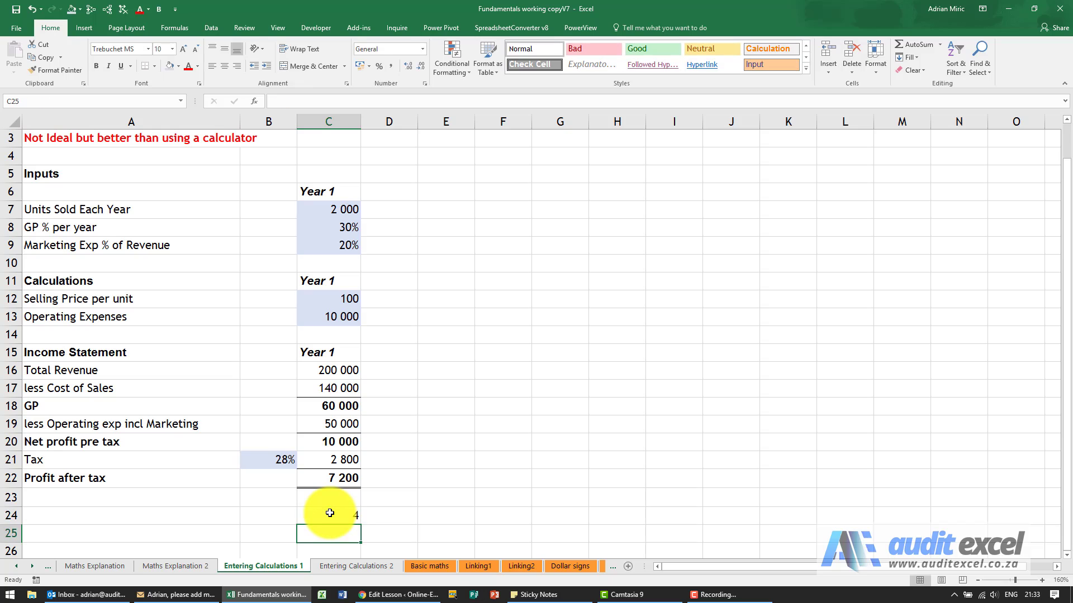
{"action": "left_click", "coordinate": [329, 513]}
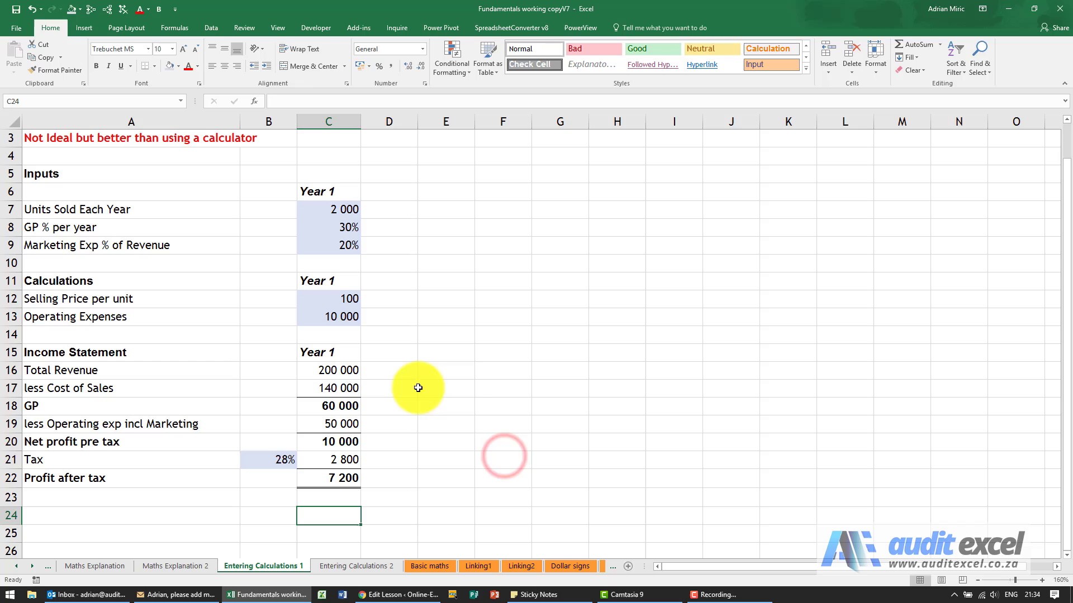
{"action": "left_click", "coordinate": [344, 566]}
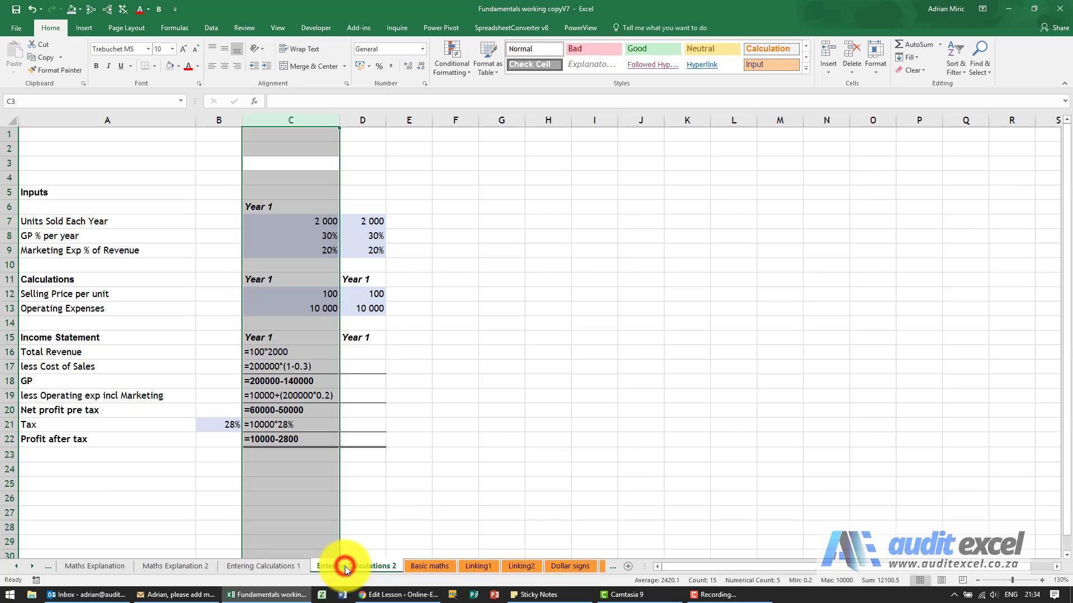
{"action": "left_click", "coordinate": [360, 460]}
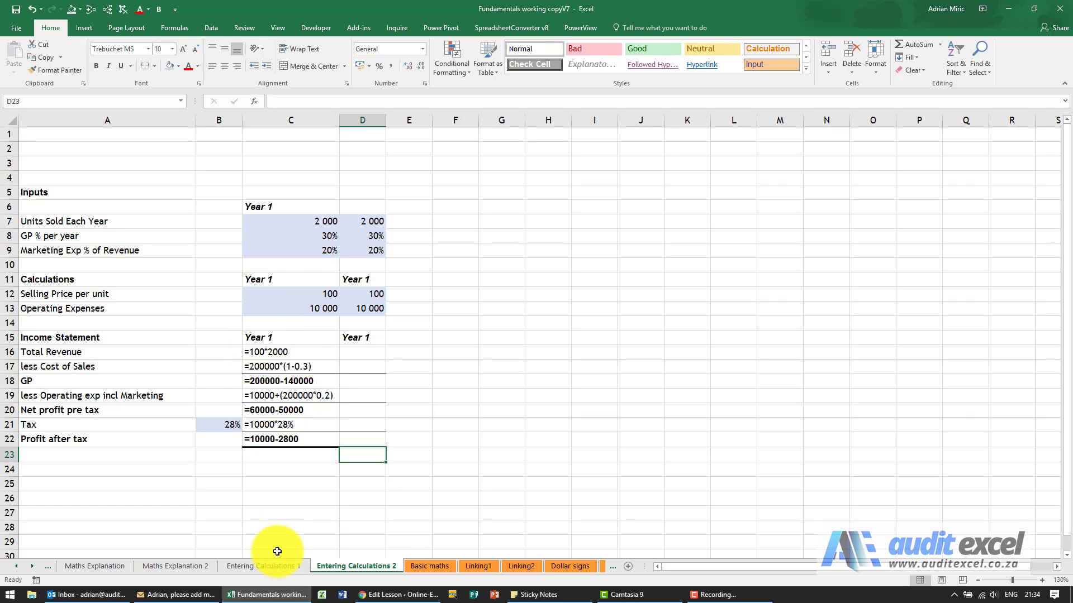
{"action": "left_click", "coordinate": [275, 569]}
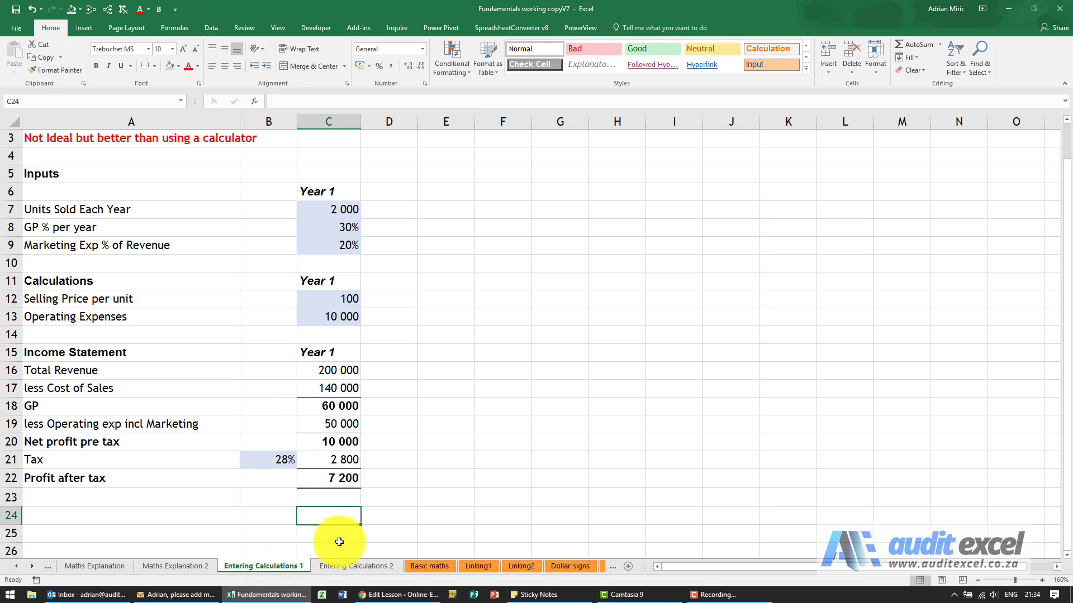
{"action": "left_click", "coordinate": [344, 568]}
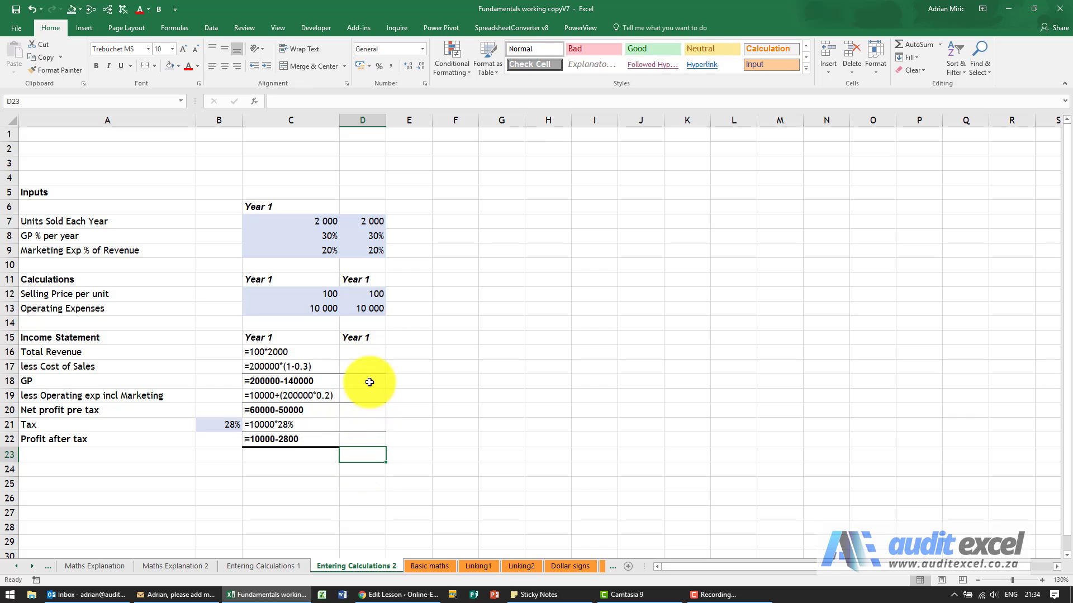
Step: Enter =d12*d7 in D16 and reselect it to check the formula =D12*D7
{"action": "left_click", "coordinate": [367, 353]}
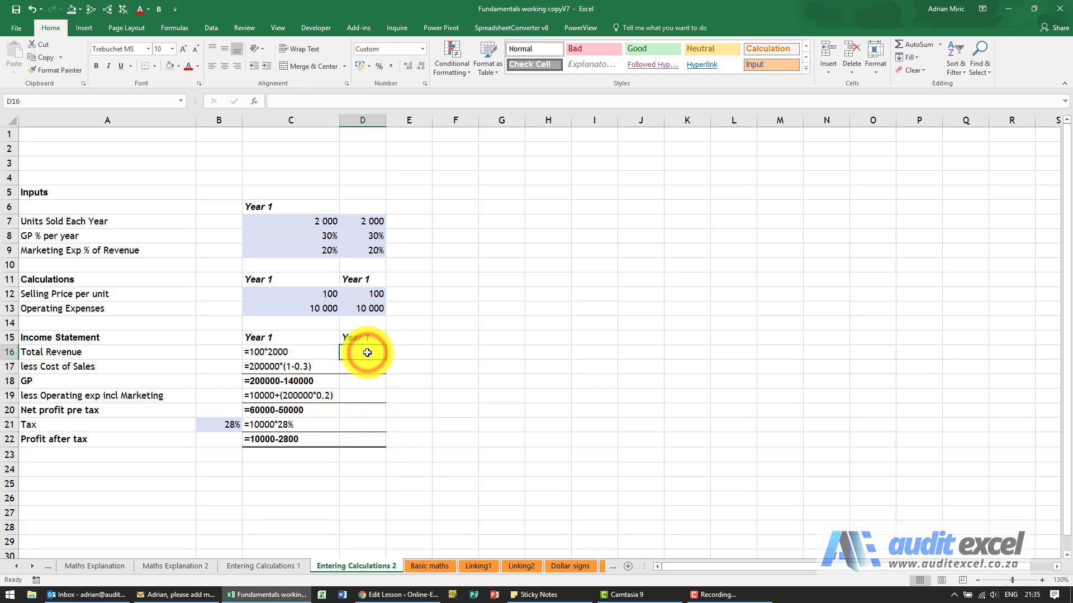
{"action": "type", "text": "="}
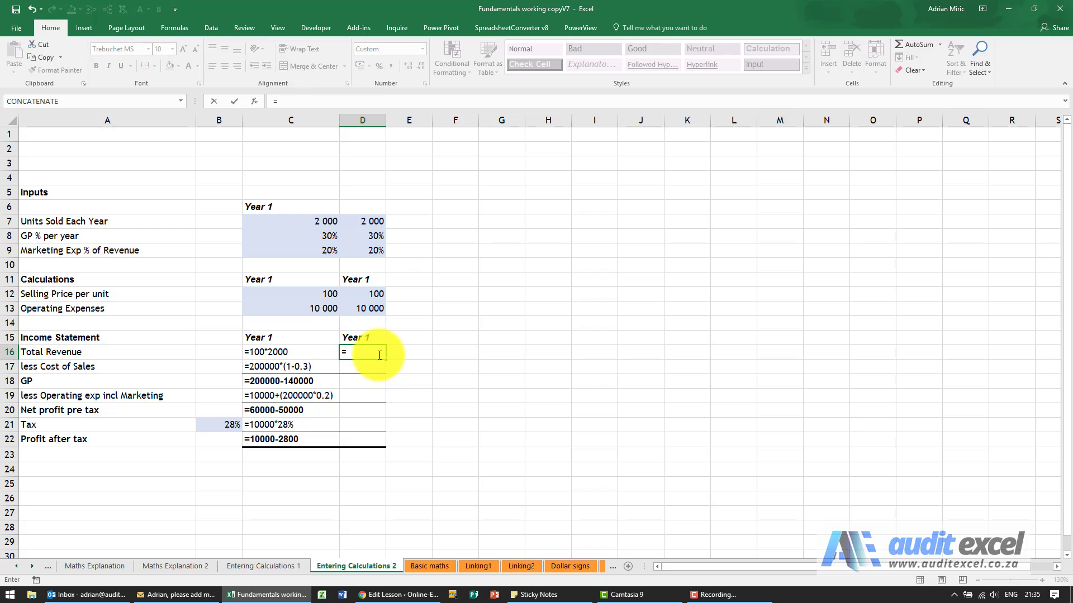
{"action": "type", "text": "d12"}
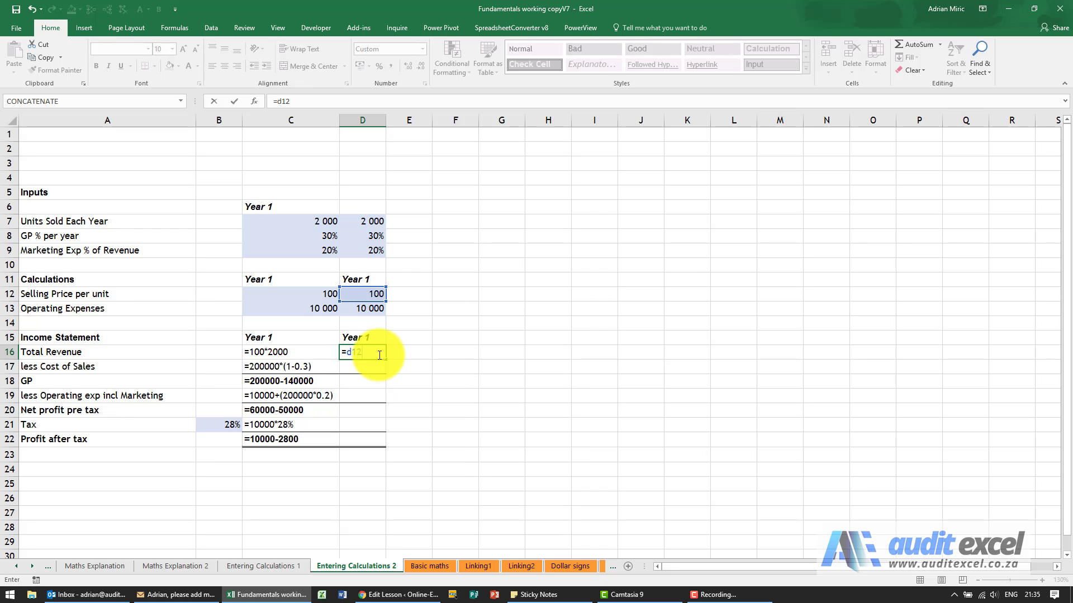
{"action": "type", "text": "*"}
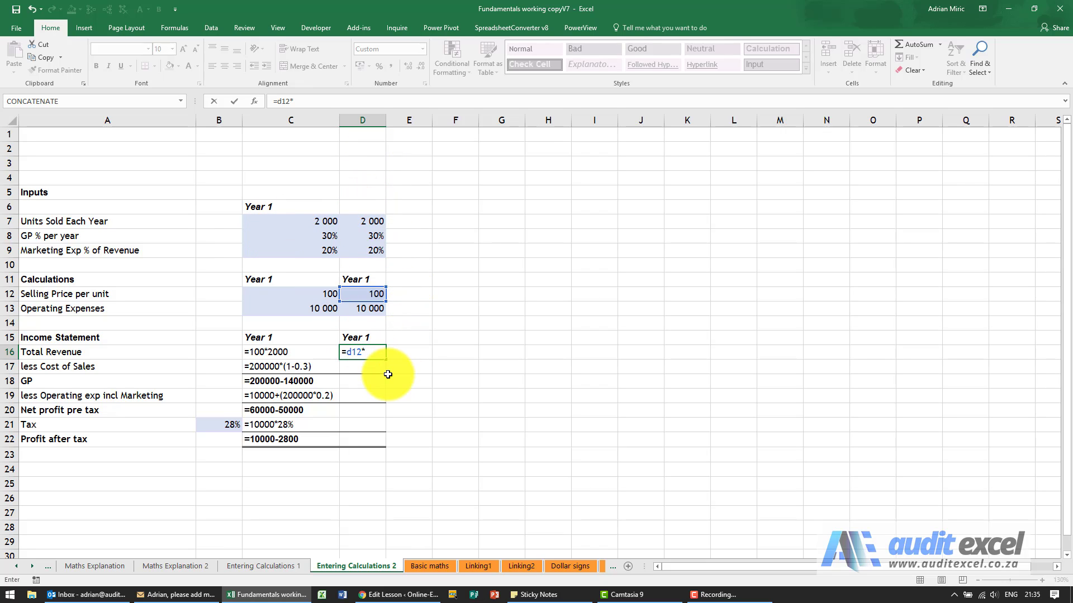
{"action": "type", "text": "d7"}
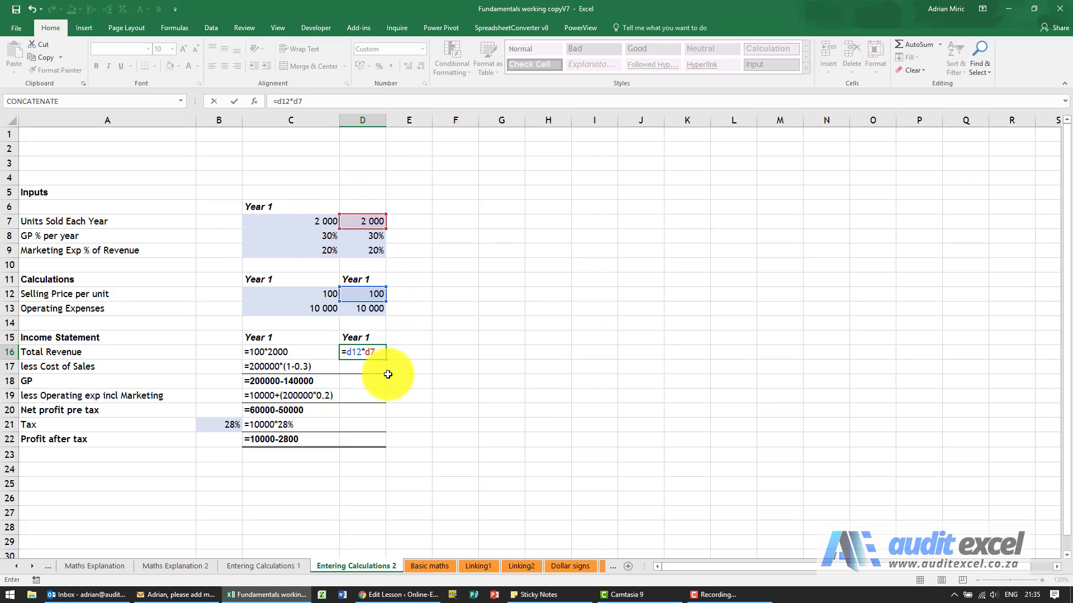
{"action": "key", "text": "Return"}
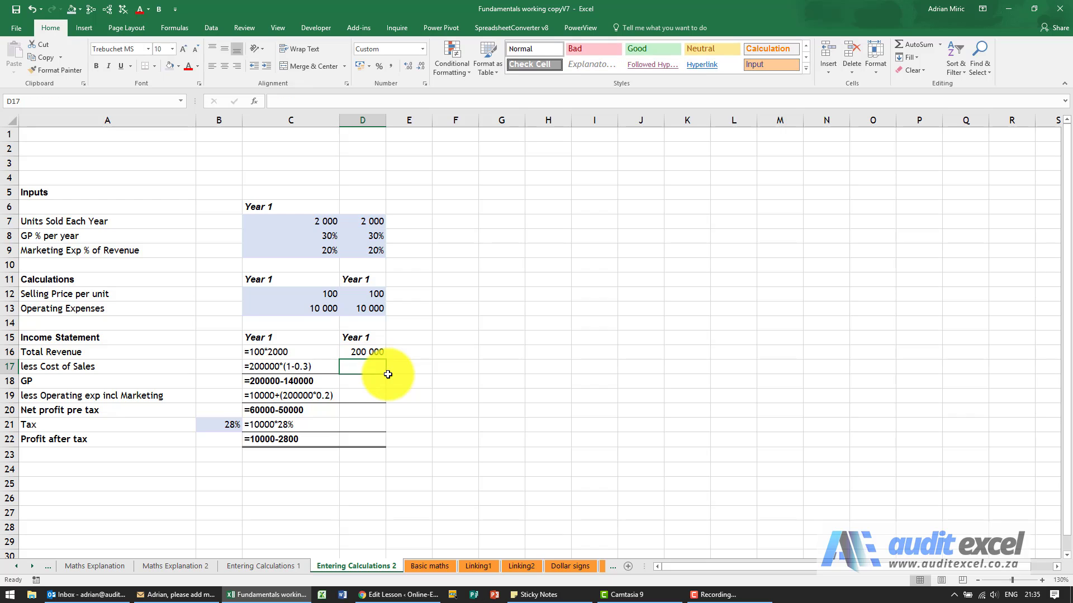
{"action": "left_click", "coordinate": [375, 354]}
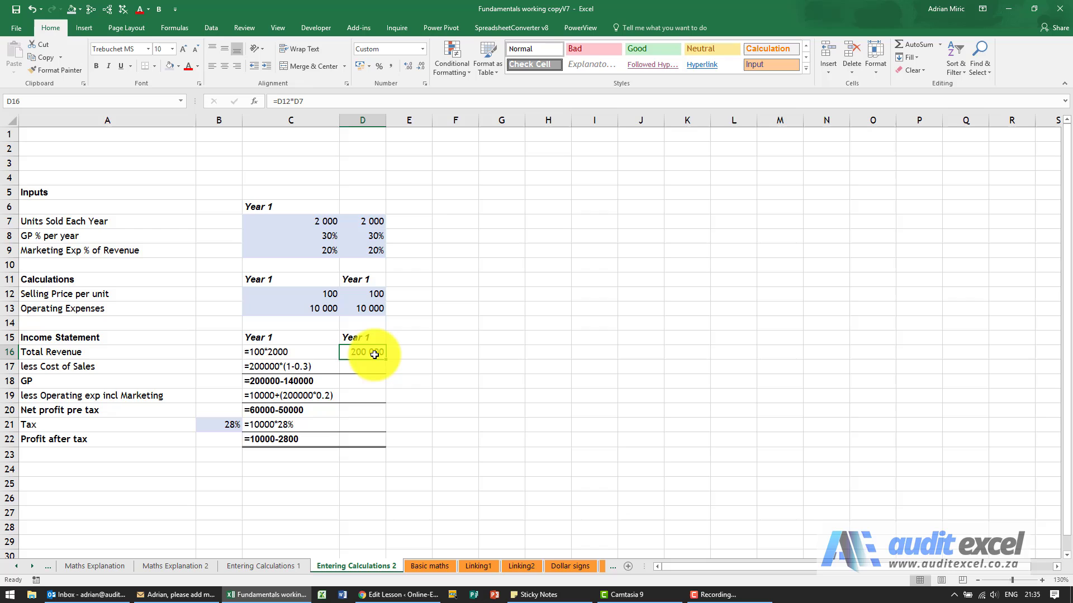
Step: Rebuild D16 as =D12*D7 by clicking price and units cells, giving 200 000
{"action": "type", "text": "="}
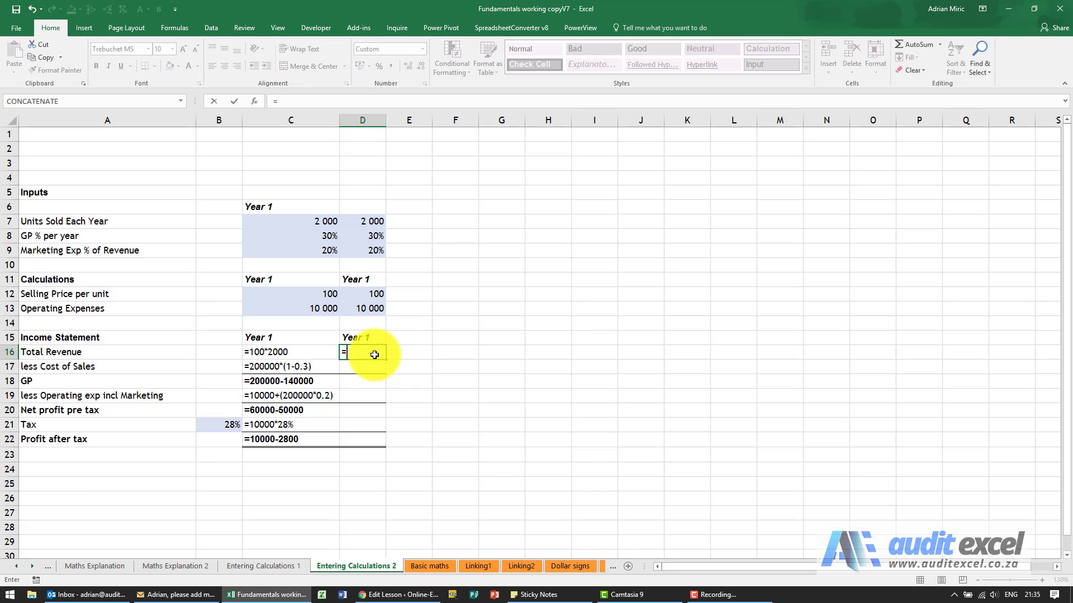
{"action": "left_click", "coordinate": [371, 294]}
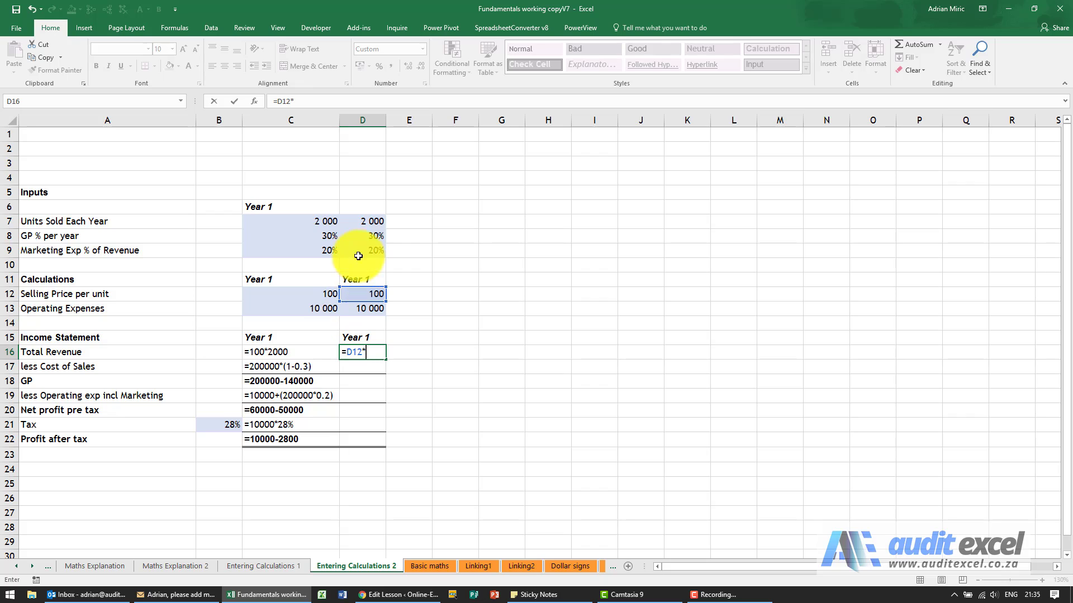
{"action": "left_click", "coordinate": [366, 222]}
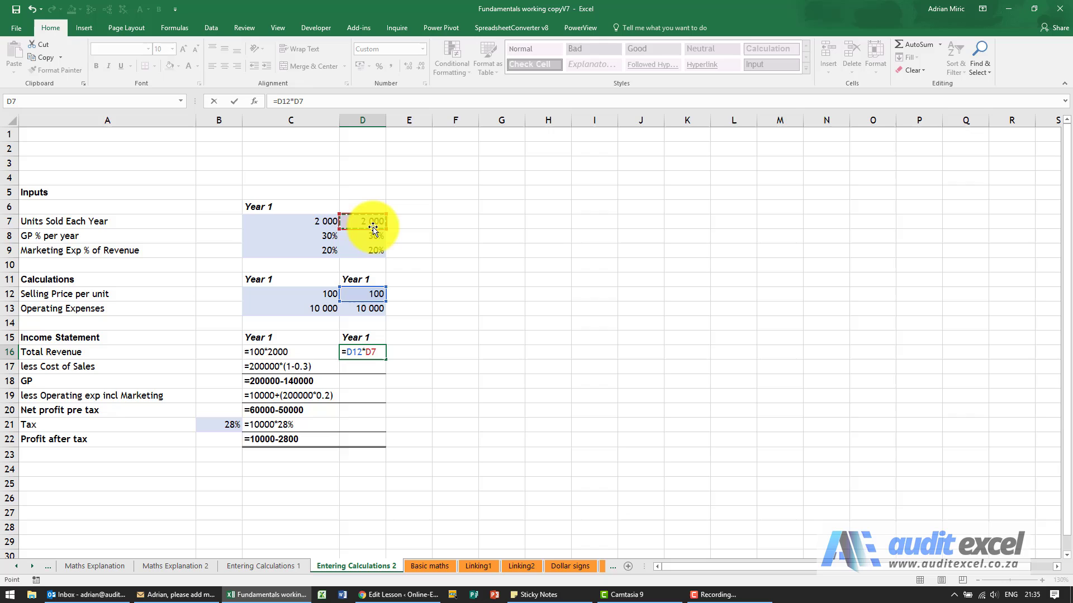
{"action": "key", "text": "Return"}
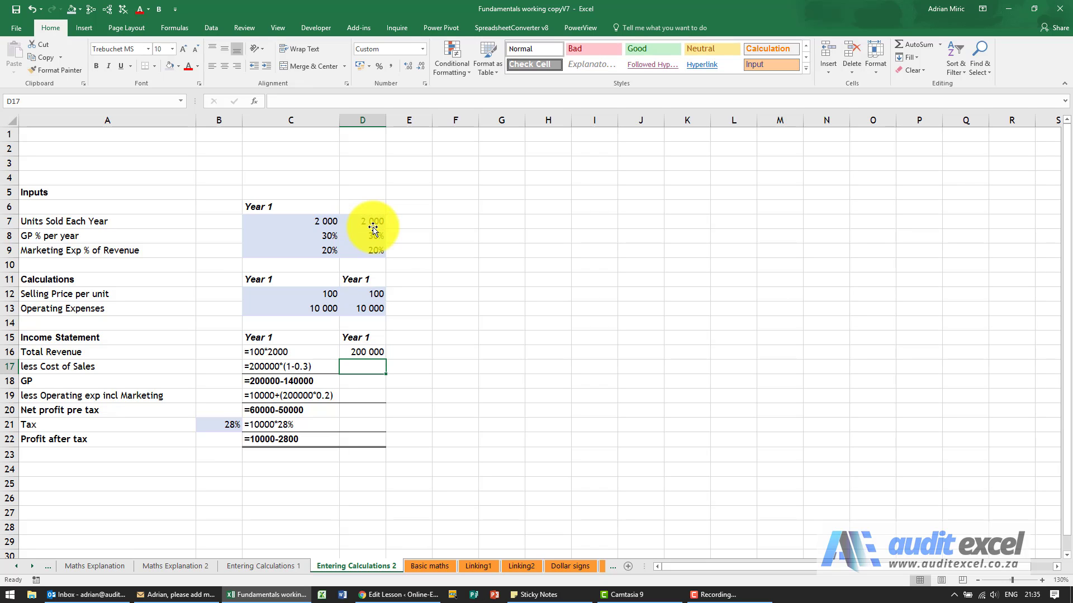
{"action": "left_click", "coordinate": [379, 350]}
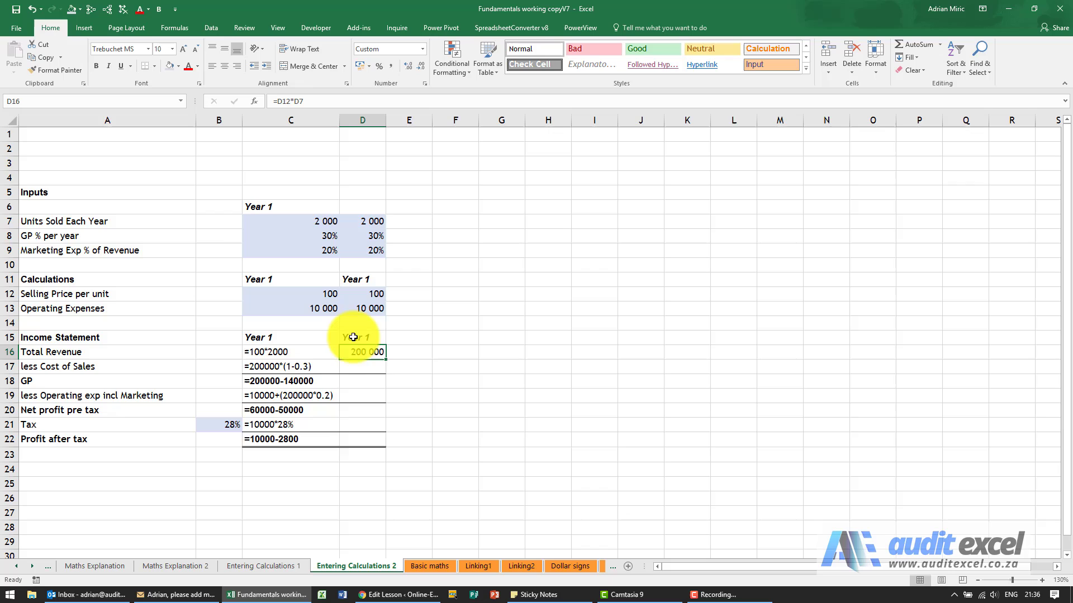
{"action": "left_click", "coordinate": [363, 295]}
{"action": "type", "text": "1"}
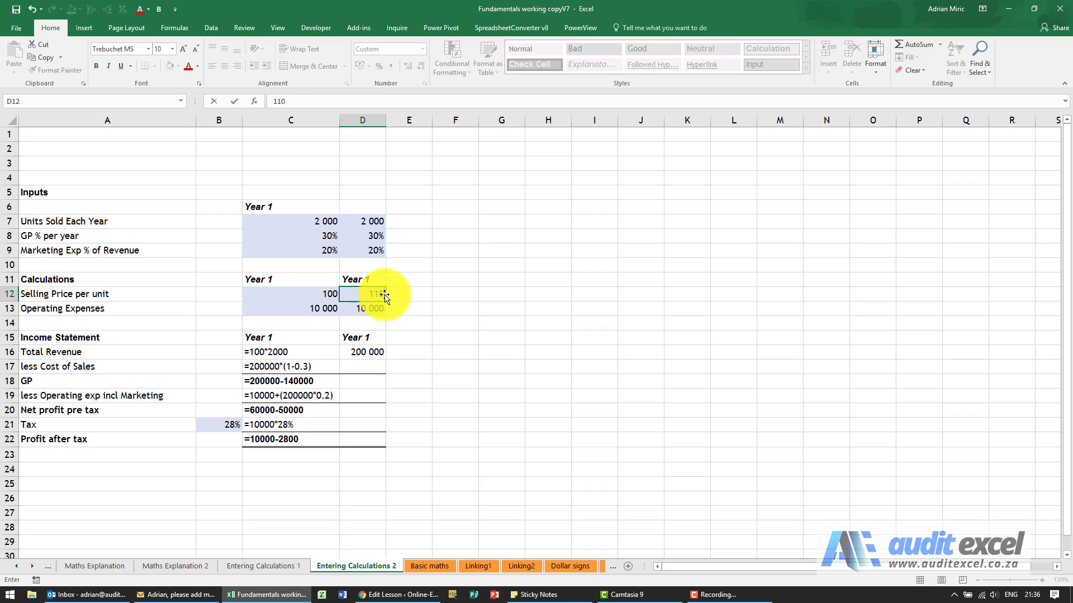
{"action": "key", "text": "Return"}
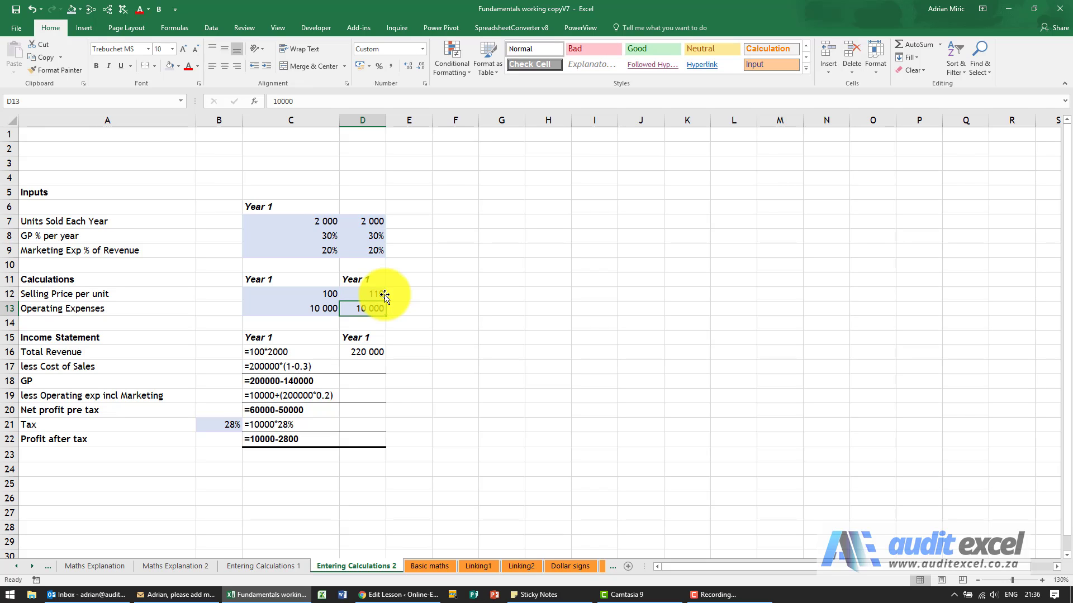
{"action": "left_click", "coordinate": [371, 353]}
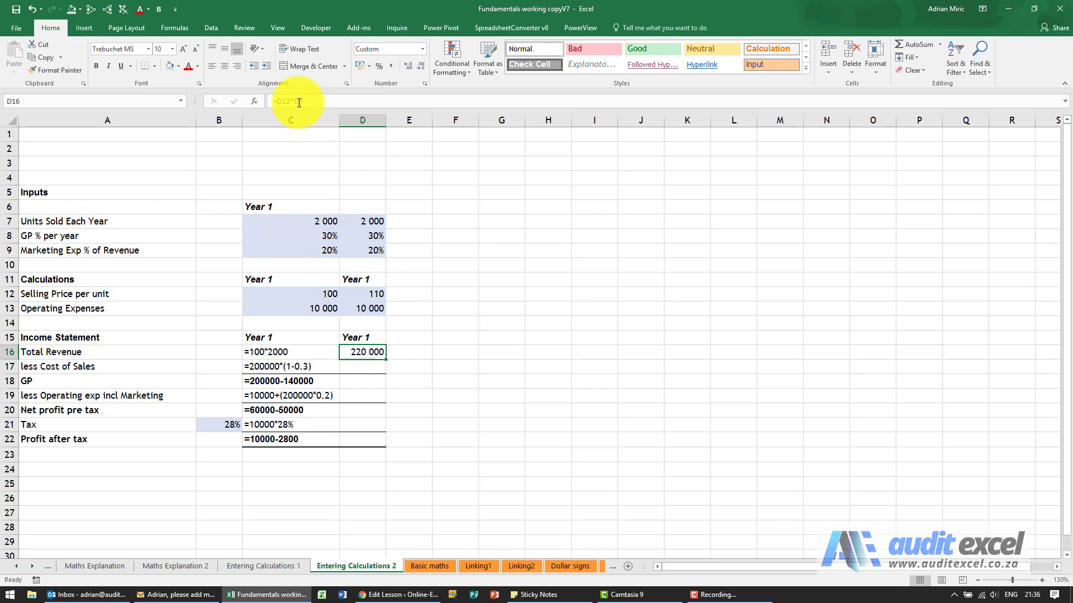
{"action": "left_click", "coordinate": [369, 293]}
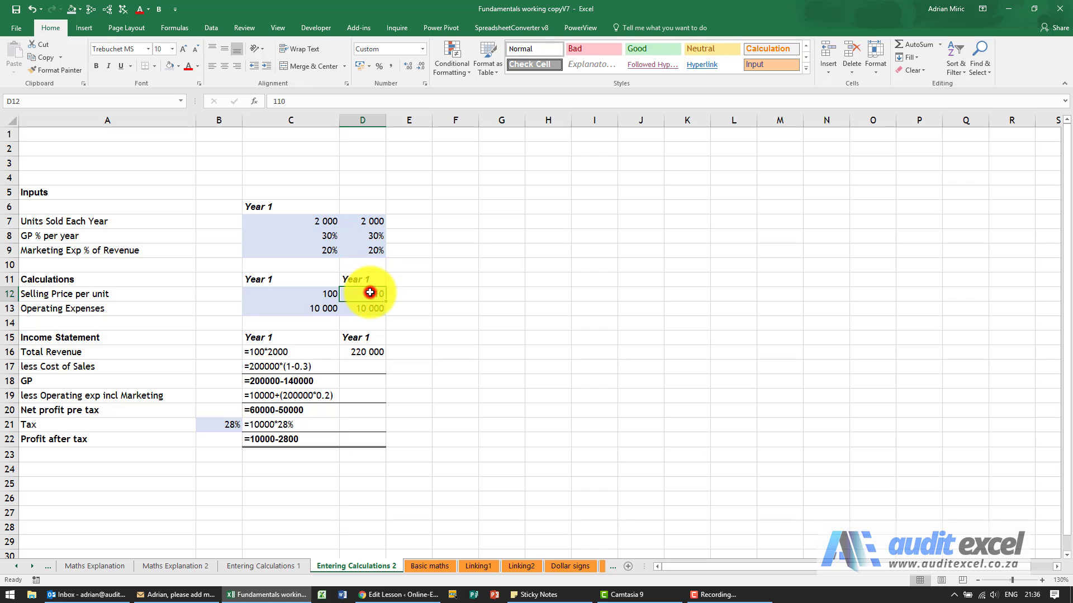
{"action": "type", "text": "1"}
{"action": "key", "text": "Return"}
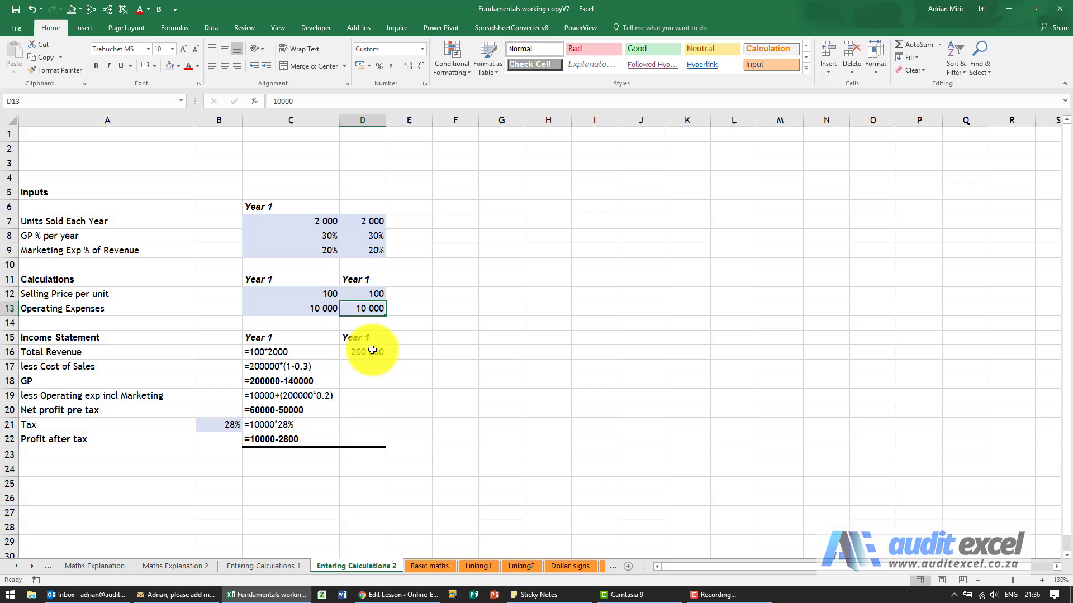
Step: Build =D16*(1-D8) in D17 by clicking the cells, giving 140 000
{"action": "left_click", "coordinate": [367, 367]}
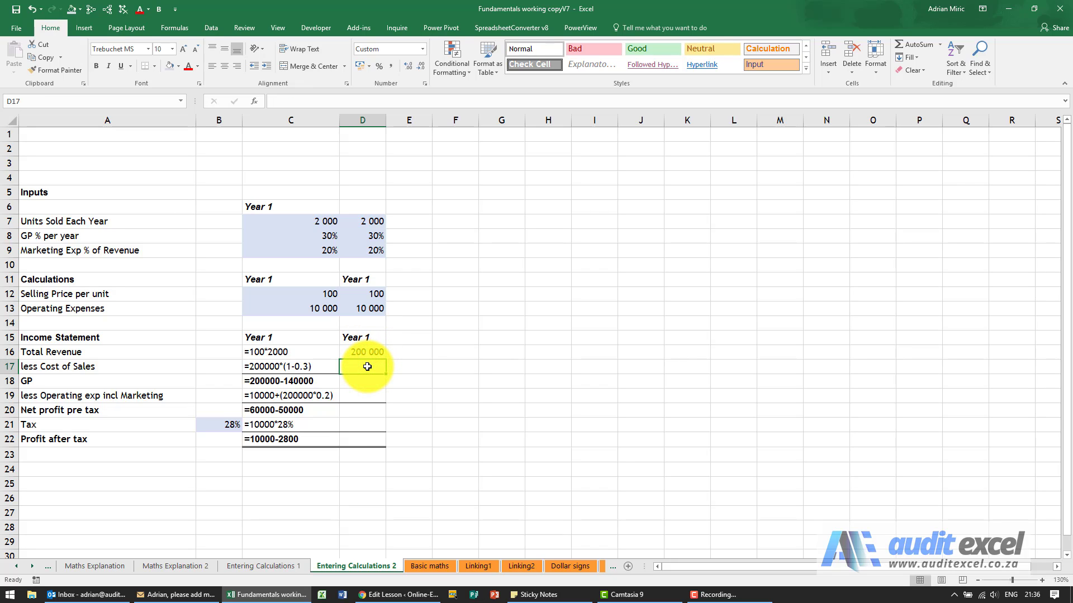
{"action": "type", "text": "="}
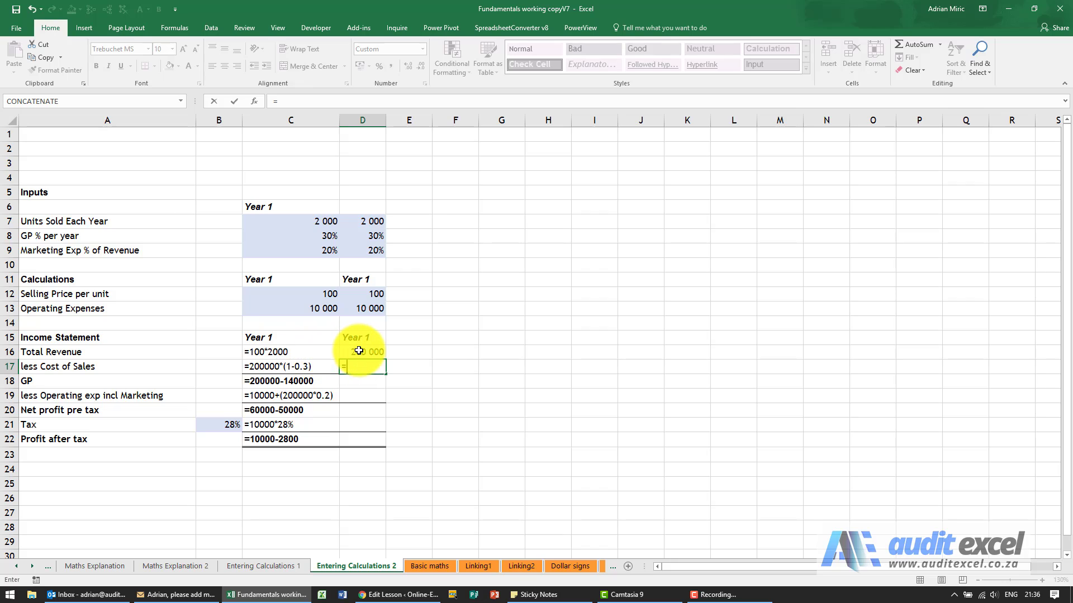
{"action": "left_click", "coordinate": [359, 350]}
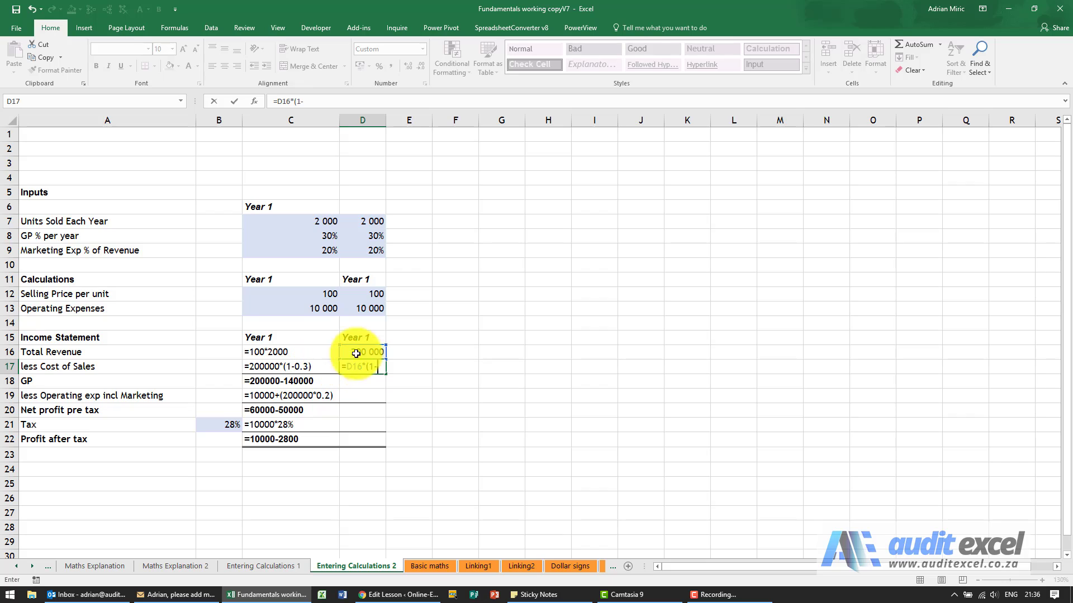
{"action": "left_click", "coordinate": [376, 235]}
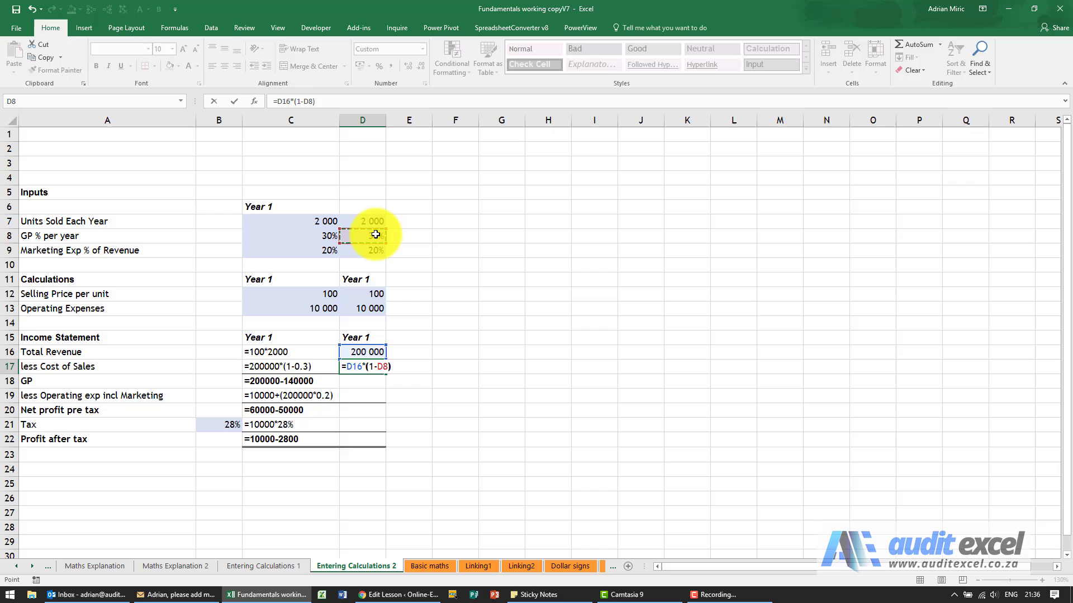
{"action": "type", "text": ")"}
{"action": "key", "text": "Return"}
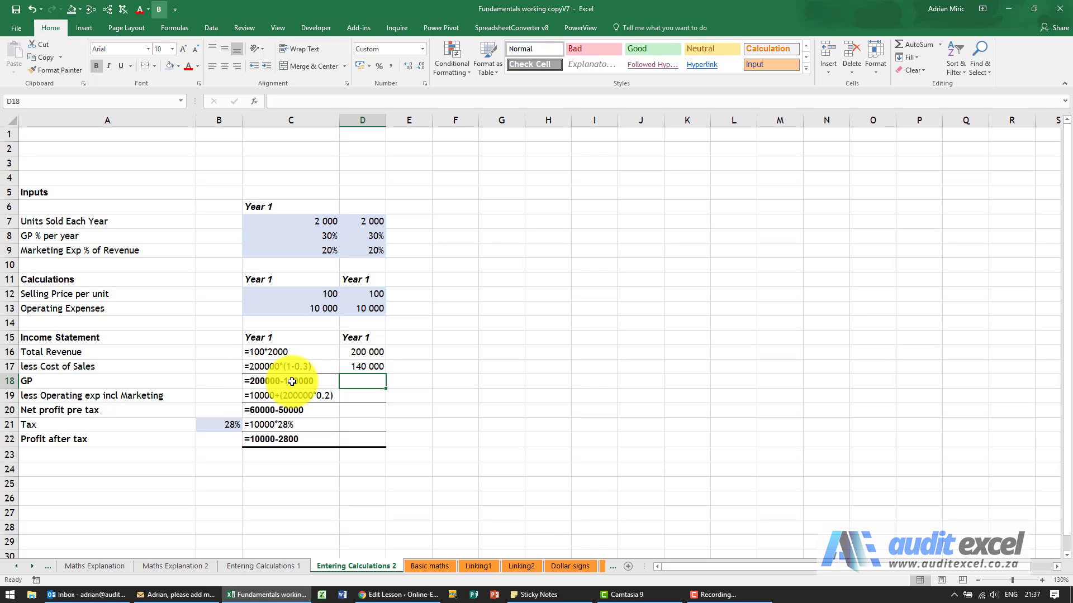
Step: Build the GP formula =D16-D17 in D18 by clicking cells, showing 60 000
{"action": "left_click", "coordinate": [357, 380]}
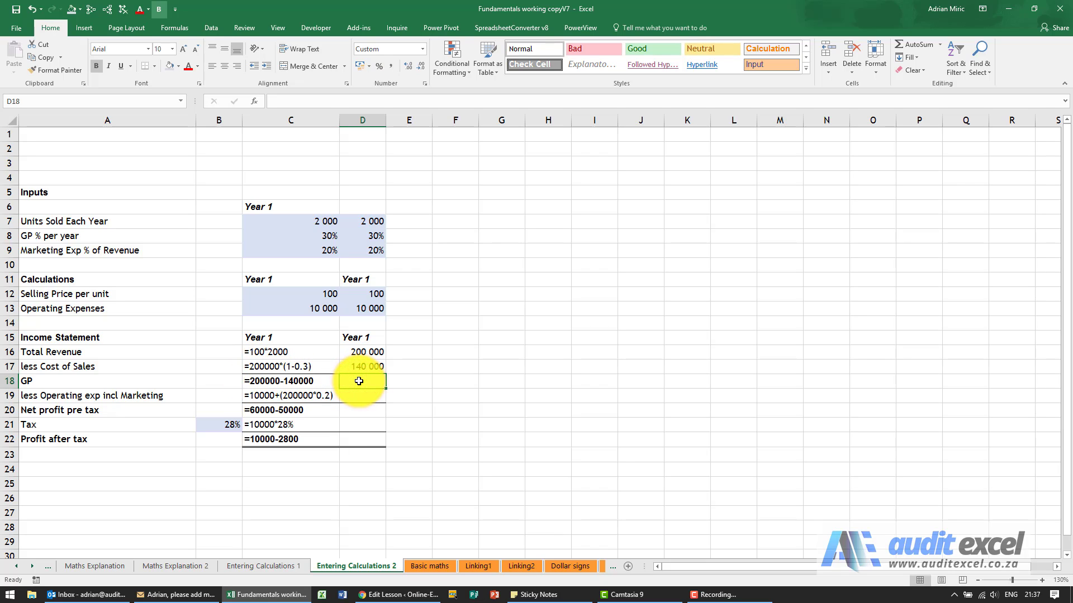
{"action": "type", "text": "="}
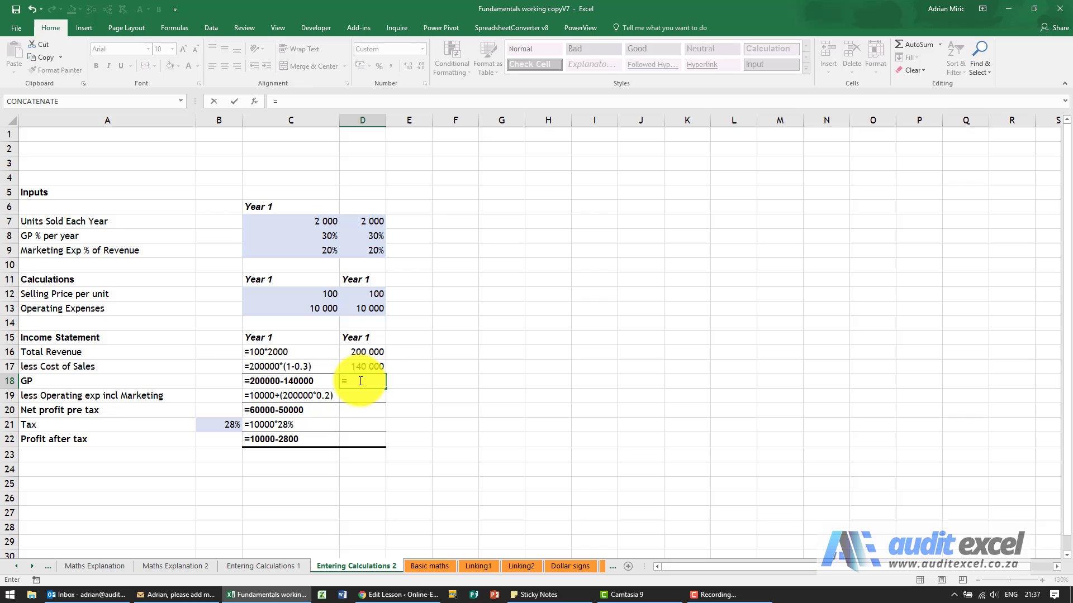
{"action": "left_click", "coordinate": [365, 351]}
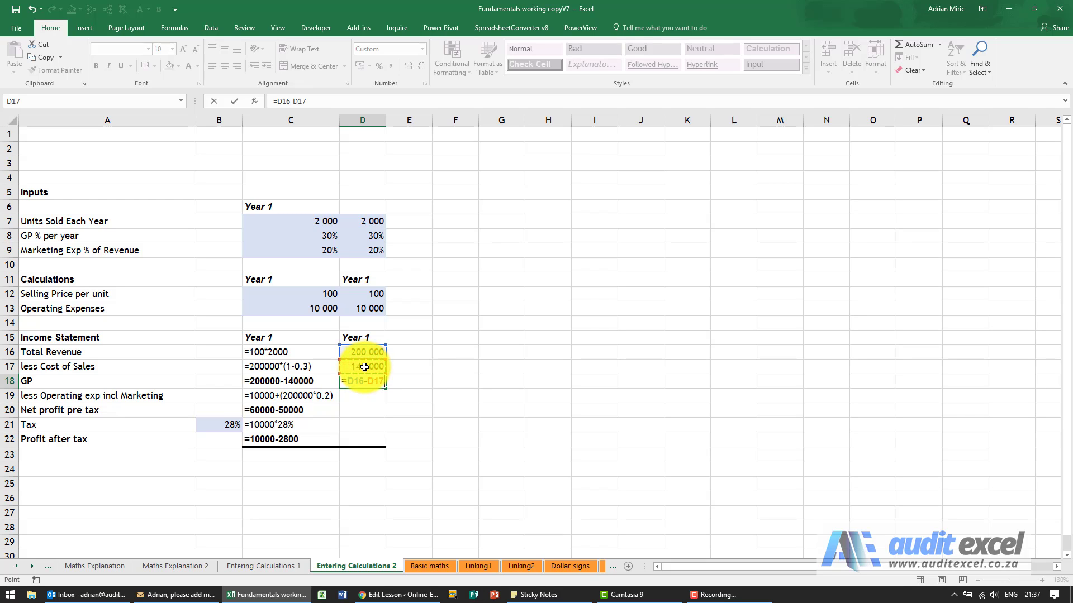
{"action": "key", "text": "ctrl+Return"}
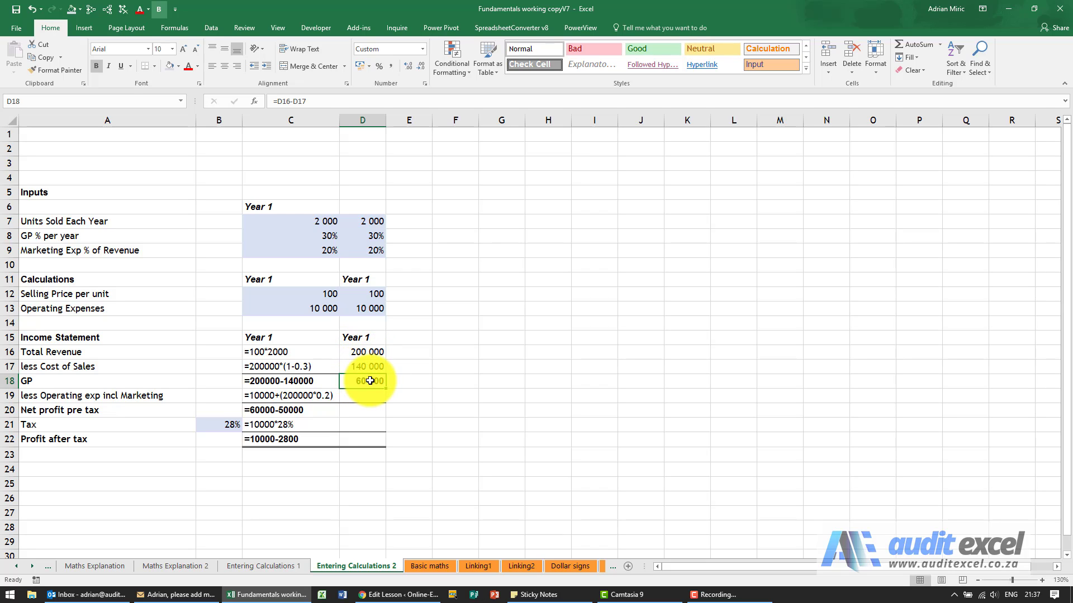
{"action": "left_click", "coordinate": [375, 296]}
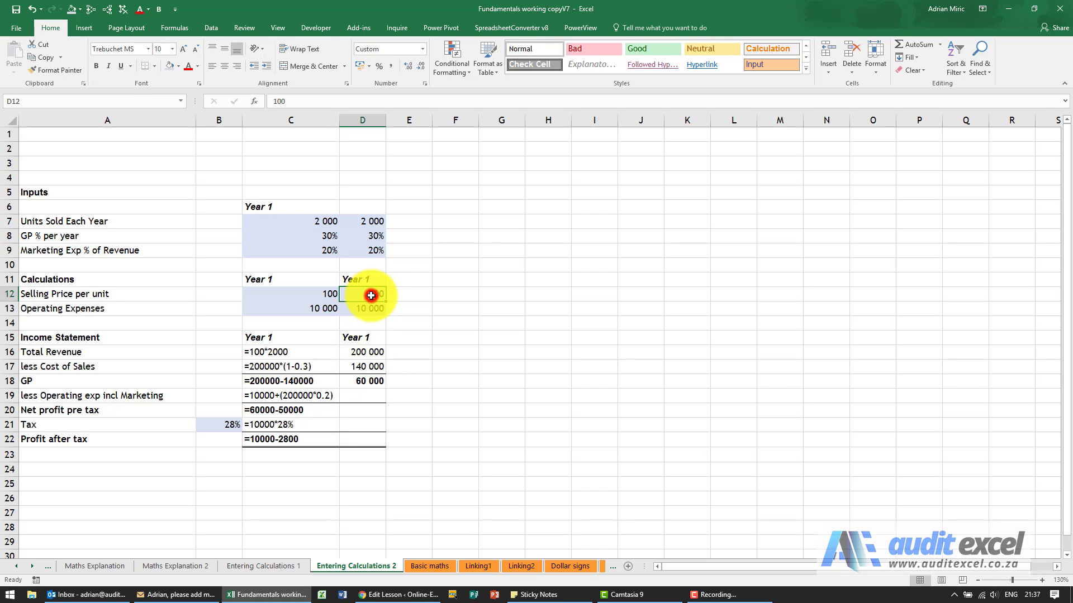
{"action": "type", "text": "11"}
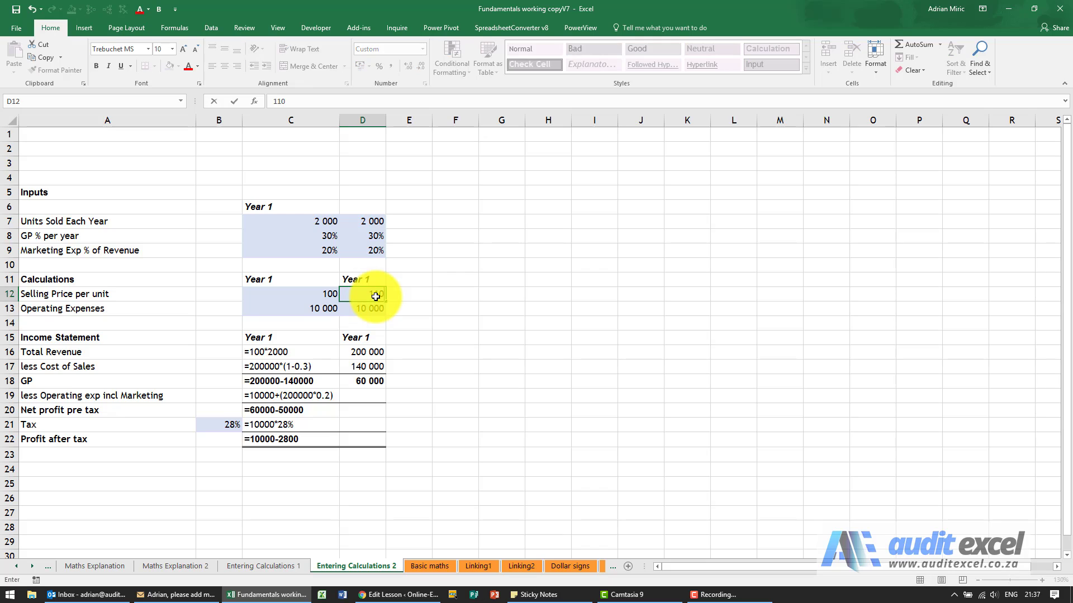
{"action": "key", "text": "Return"}
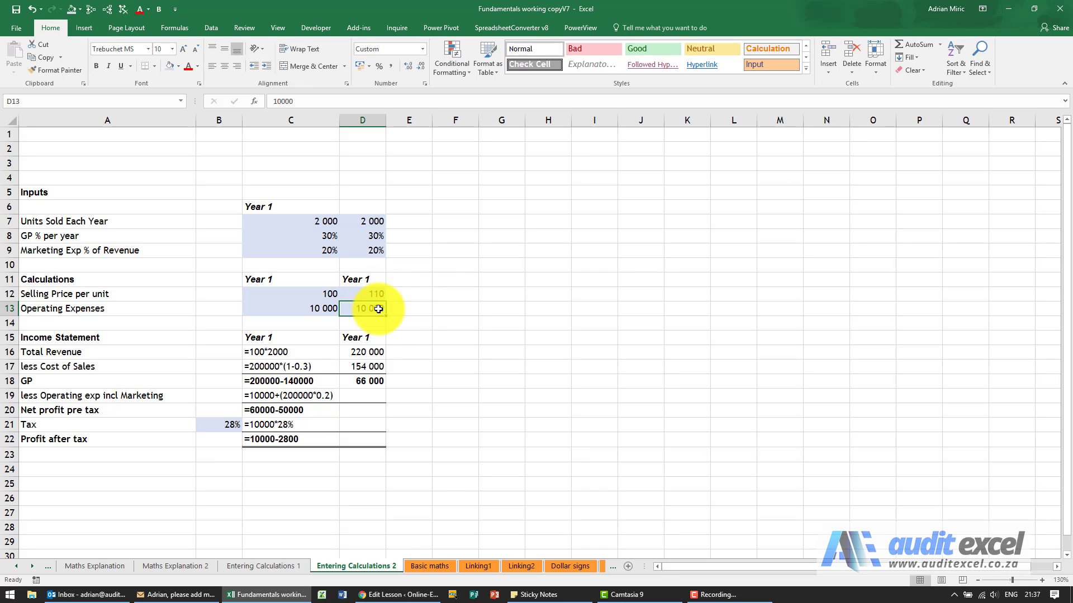
{"action": "left_click", "coordinate": [369, 352]}
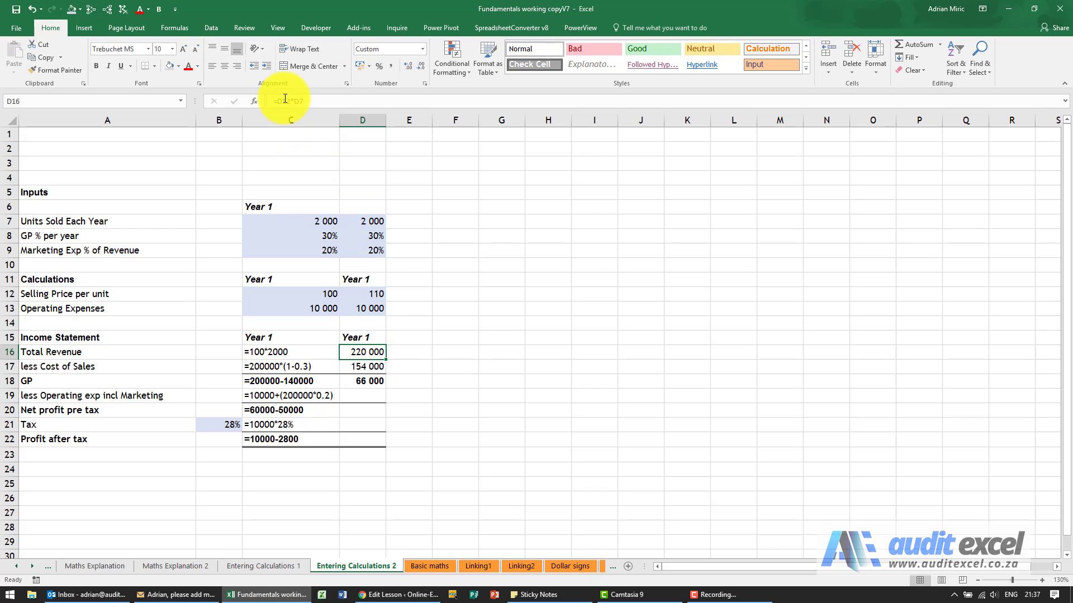
{"action": "left_click", "coordinate": [362, 366]}
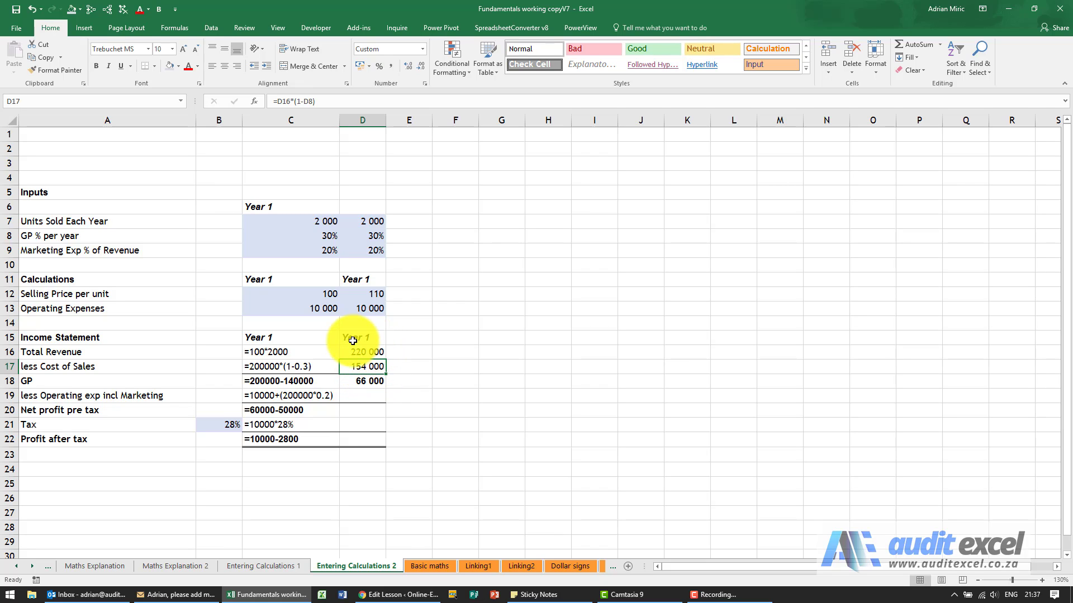
{"action": "left_click", "coordinate": [369, 380]}
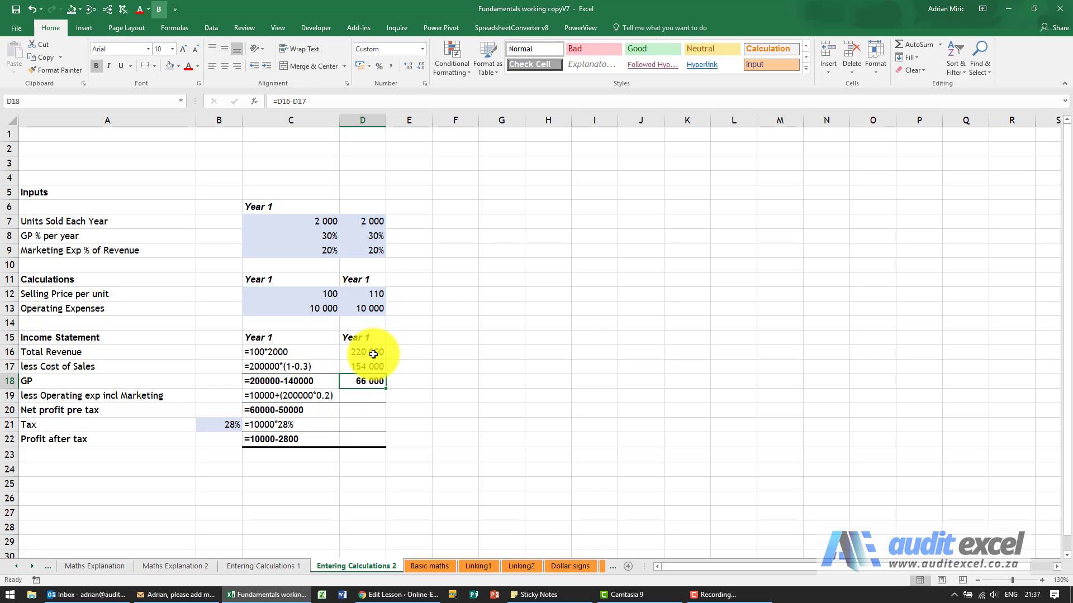
{"action": "left_click", "coordinate": [379, 293]}
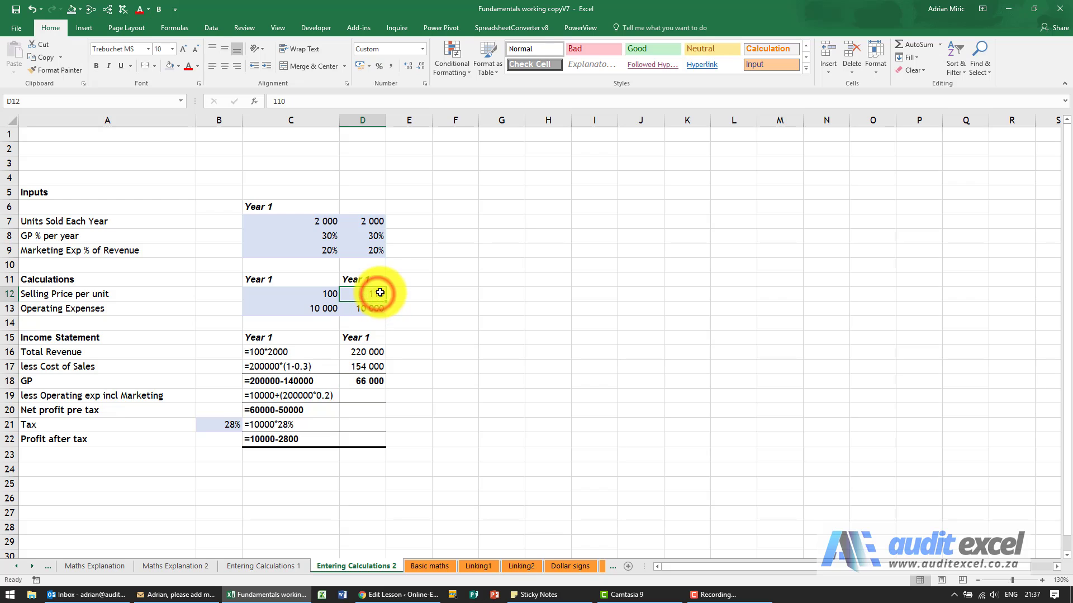
{"action": "type", "text": "1"}
{"action": "key", "text": "Return"}
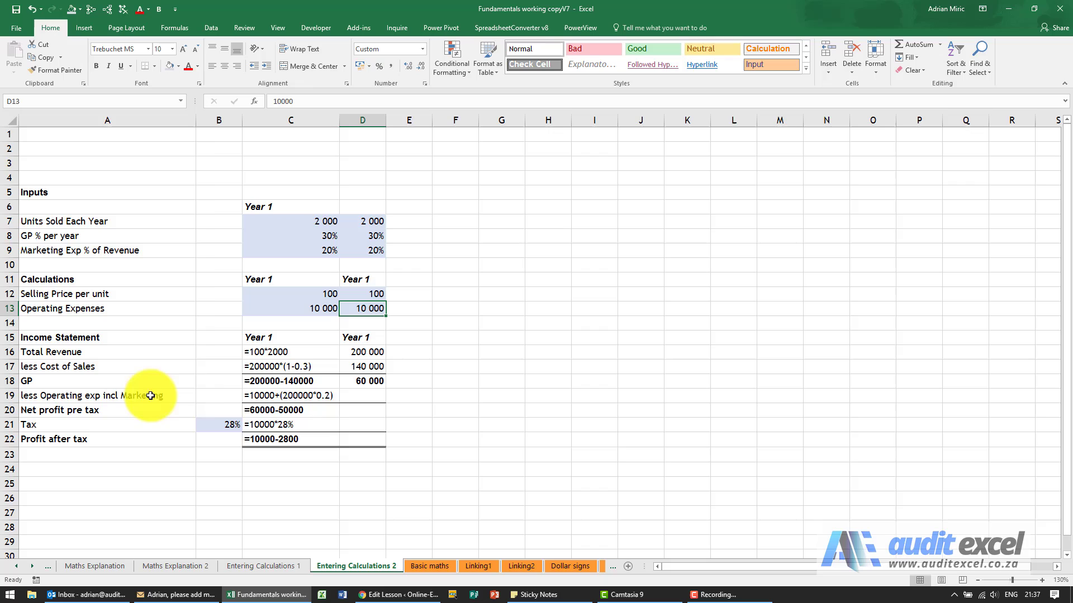
Step: Build =D13+(D16*D9) in D19 by clicking the cells, giving 50 000
{"action": "left_click", "coordinate": [359, 398]}
{"action": "type", "text": "="}
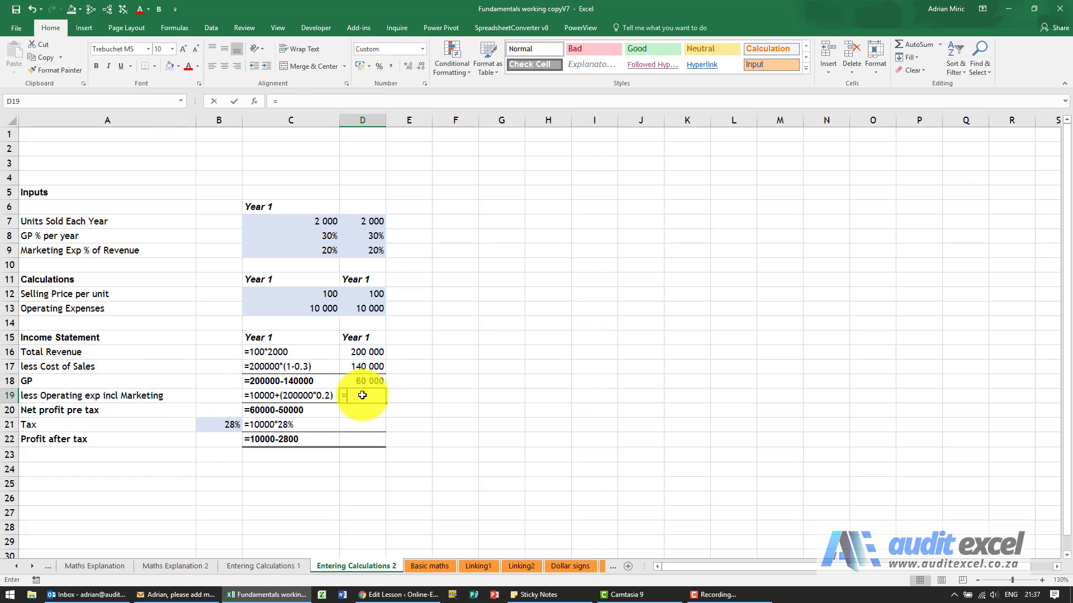
{"action": "left_click", "coordinate": [367, 308]}
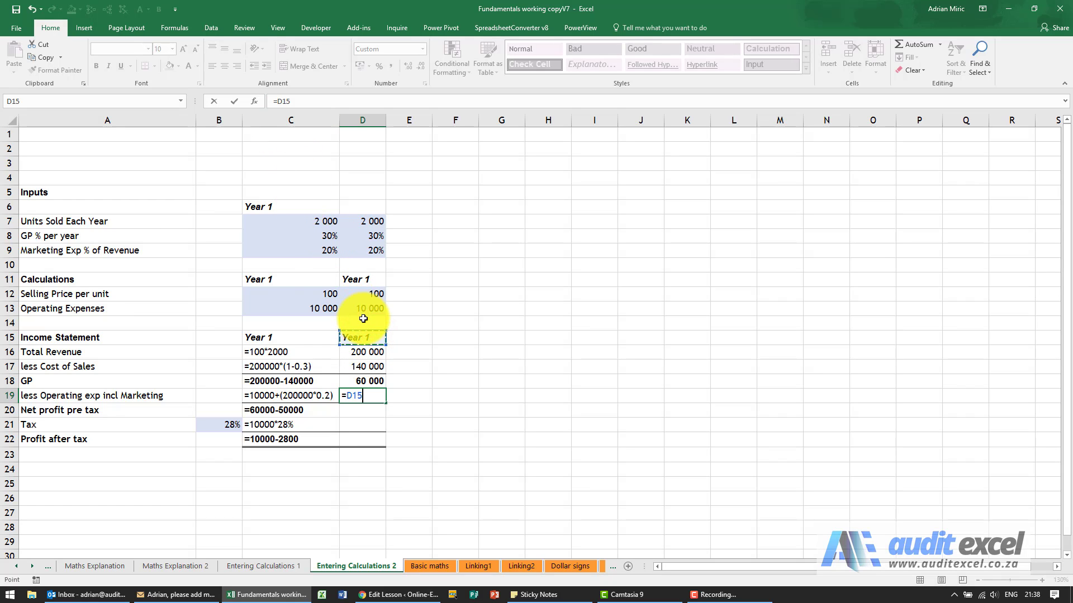
{"action": "left_click", "coordinate": [363, 321]}
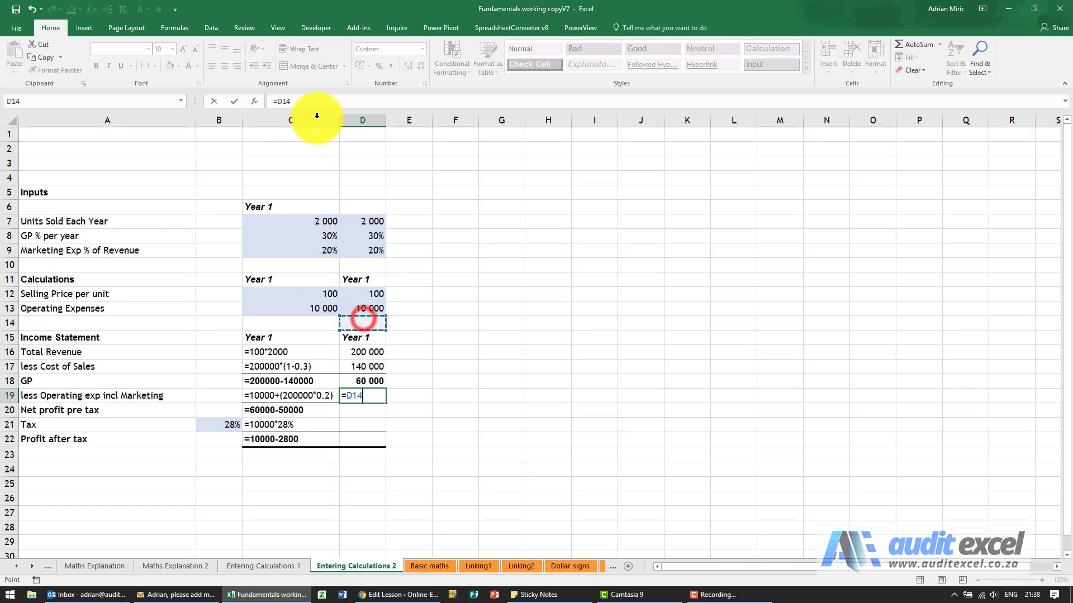
{"action": "left_click", "coordinate": [374, 307]}
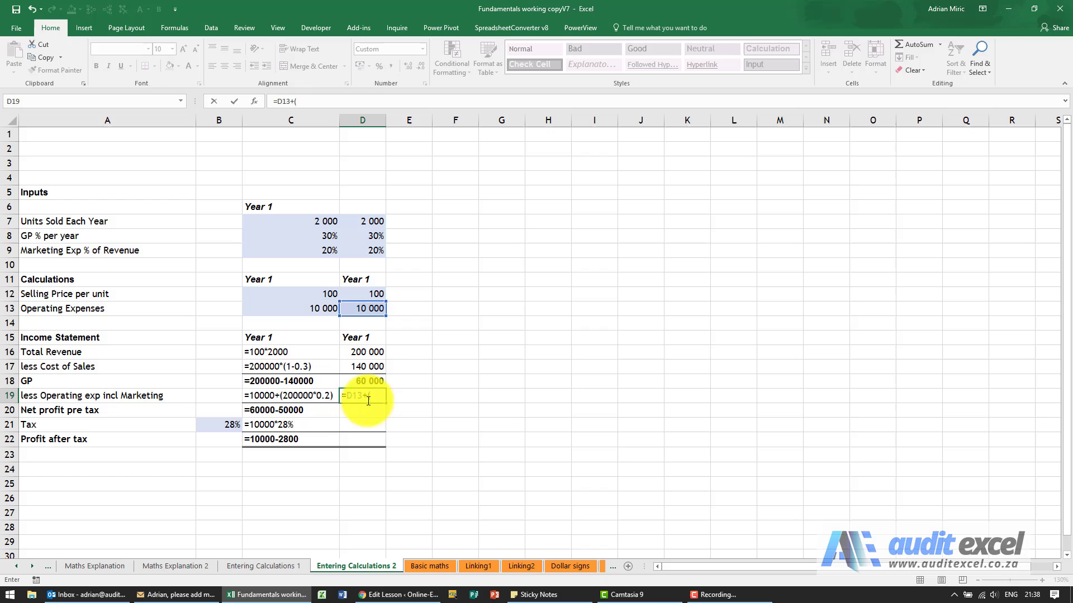
{"action": "left_click", "coordinate": [370, 352]}
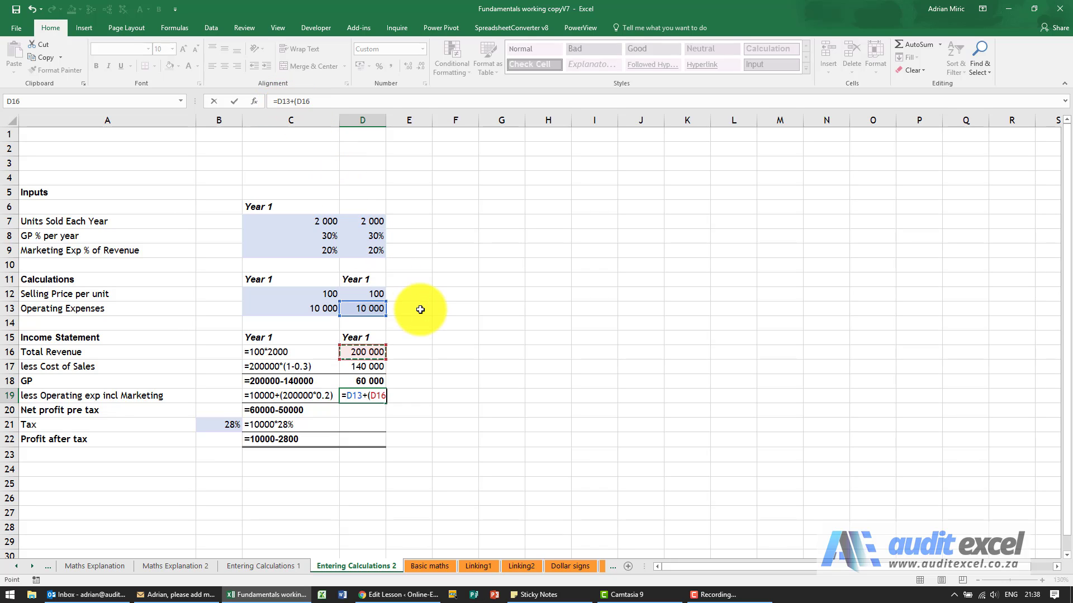
{"action": "type", "text": "*"}
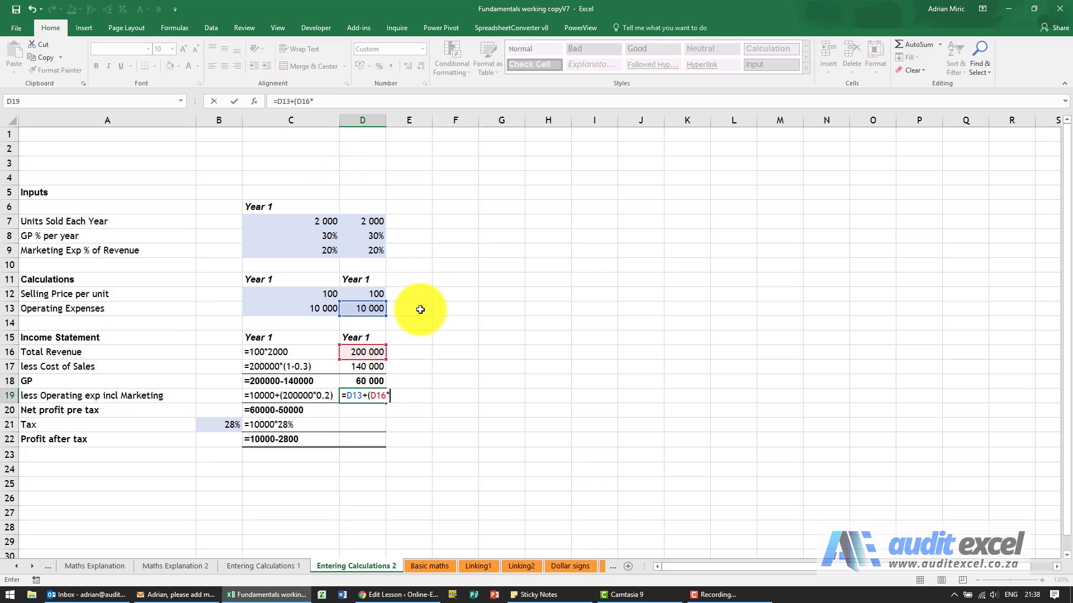
{"action": "left_click", "coordinate": [376, 251]}
{"action": "key", "text": "Return"}
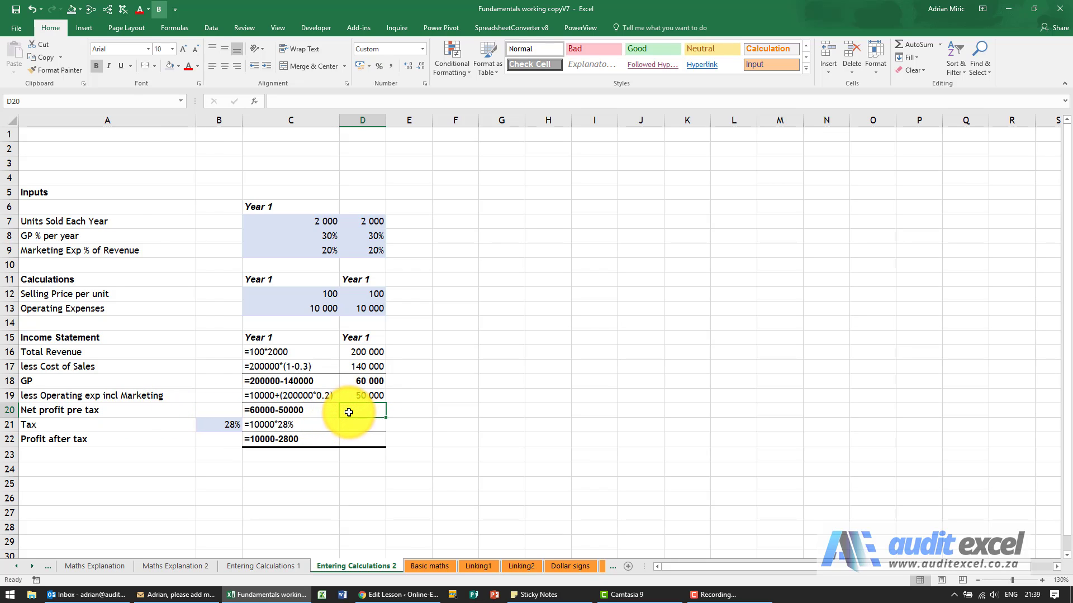
Step: Enter =D18-D19 in D20 so net profit shows 10 000
{"action": "type", "text": "="}
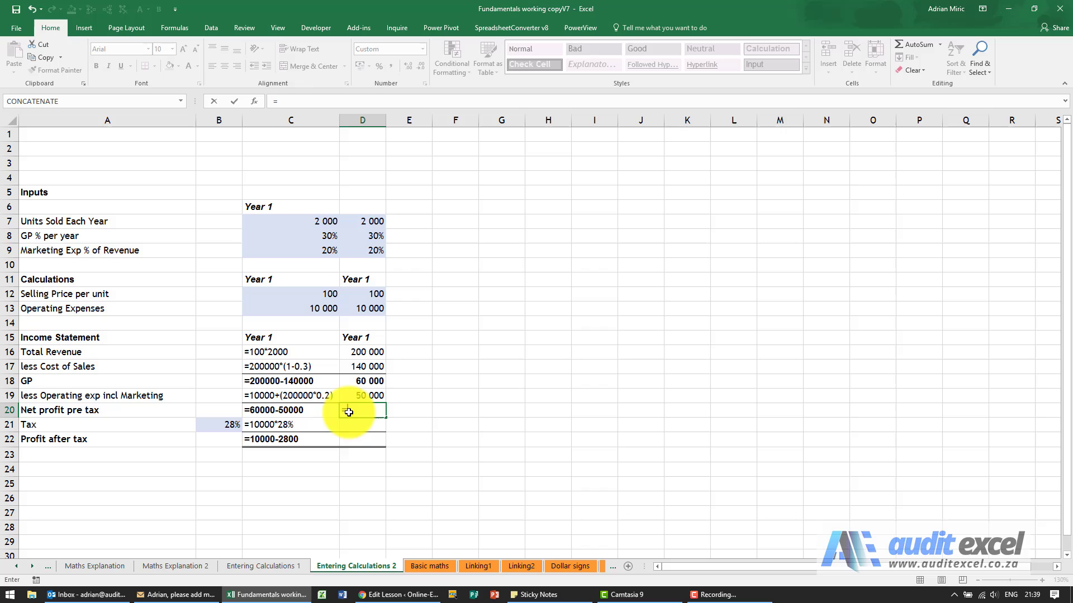
{"action": "left_click", "coordinate": [369, 383]}
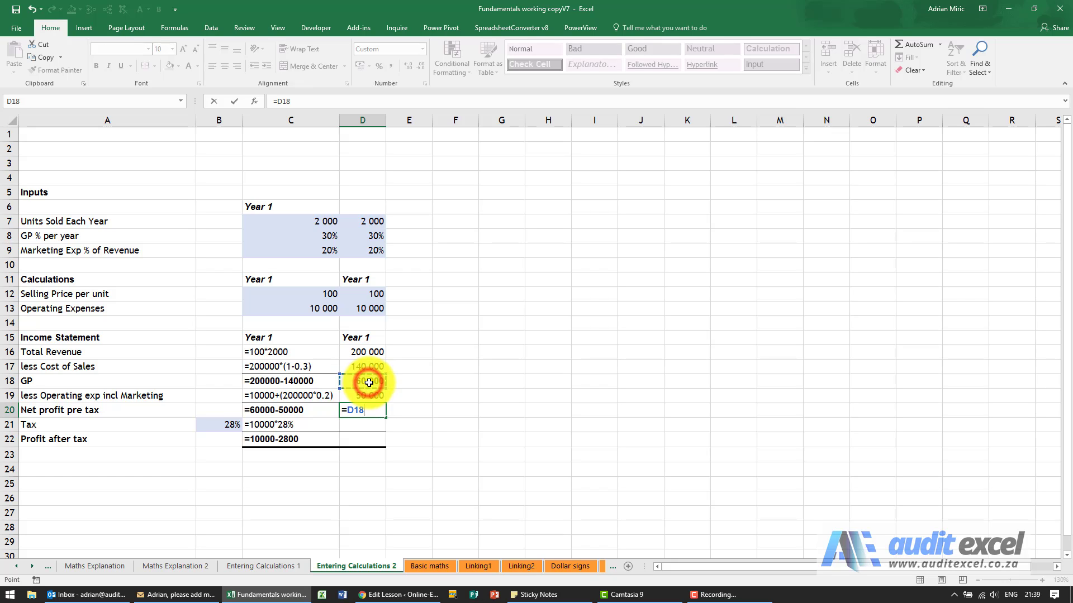
{"action": "type", "text": "-"}
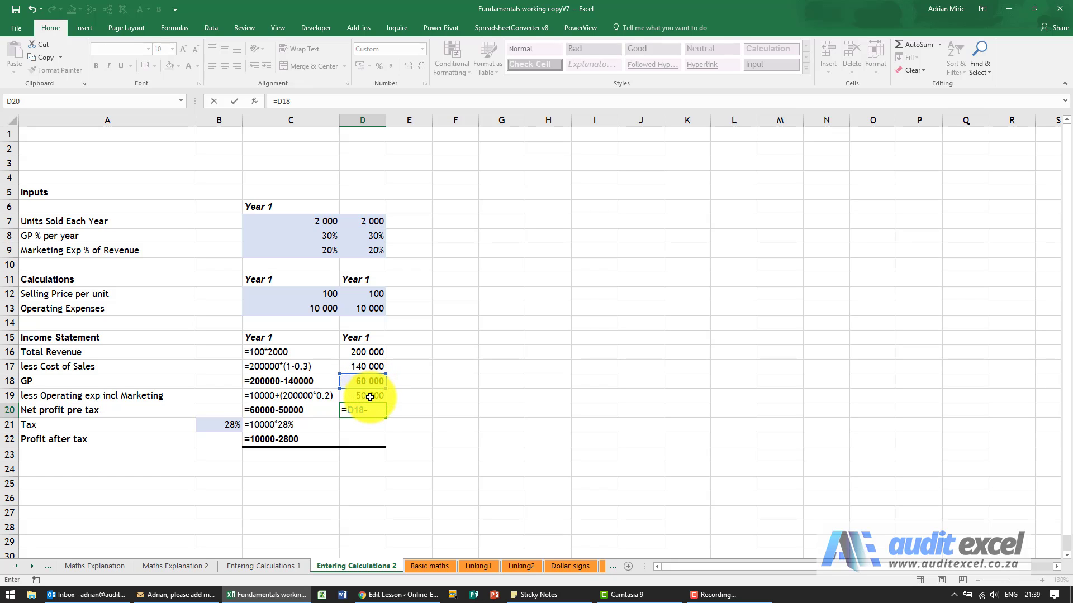
{"action": "left_click", "coordinate": [370, 397]}
{"action": "key", "text": "Return"}
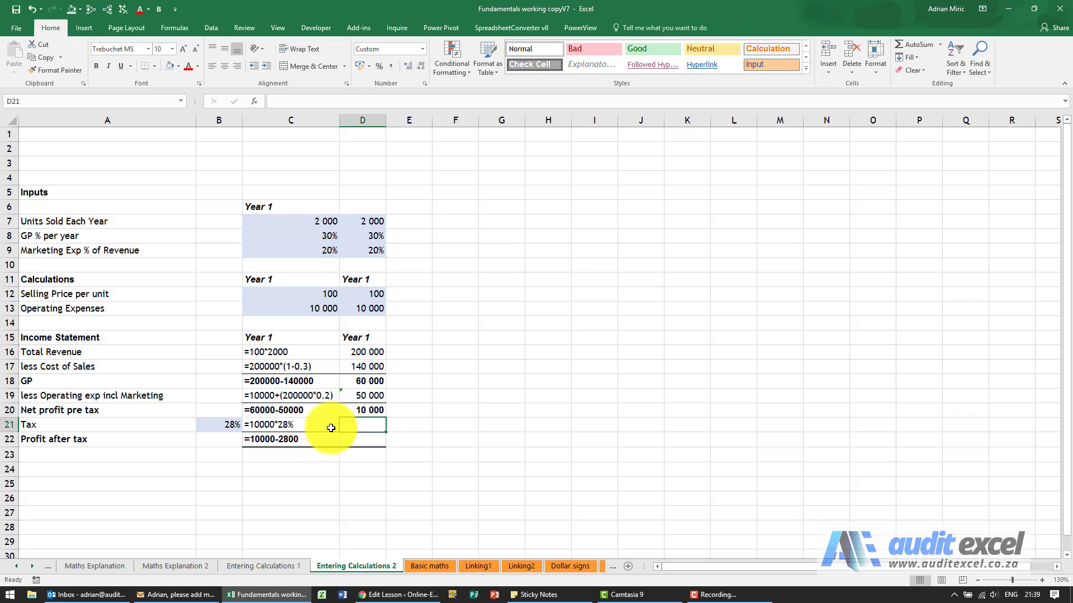
Step: Enter =D20*B21 in D21 to calculate 28% tax of 2 800
{"action": "type", "text": "="}
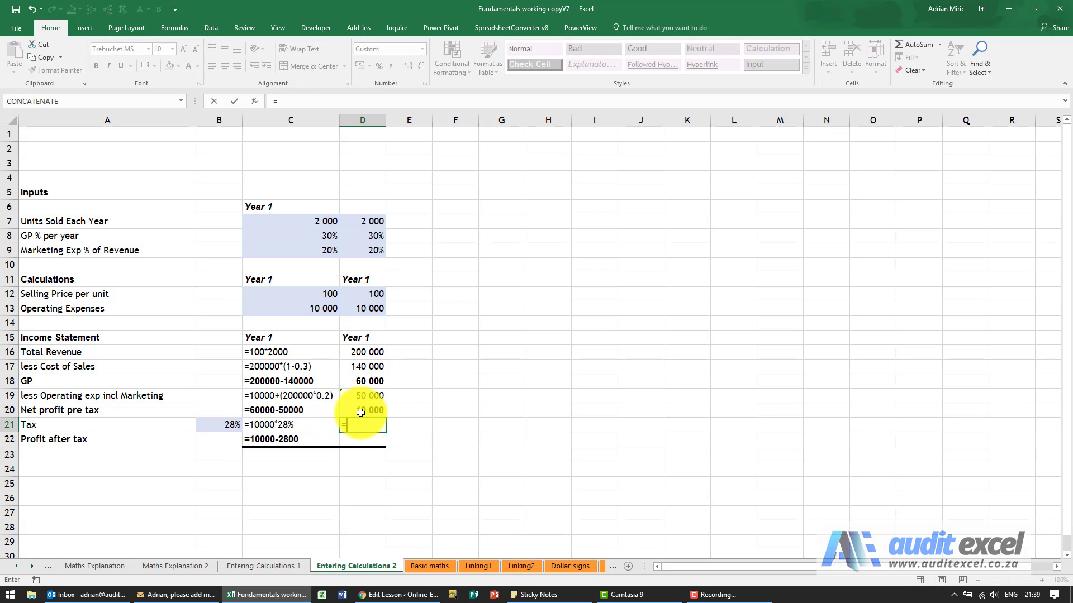
{"action": "left_click", "coordinate": [360, 413]}
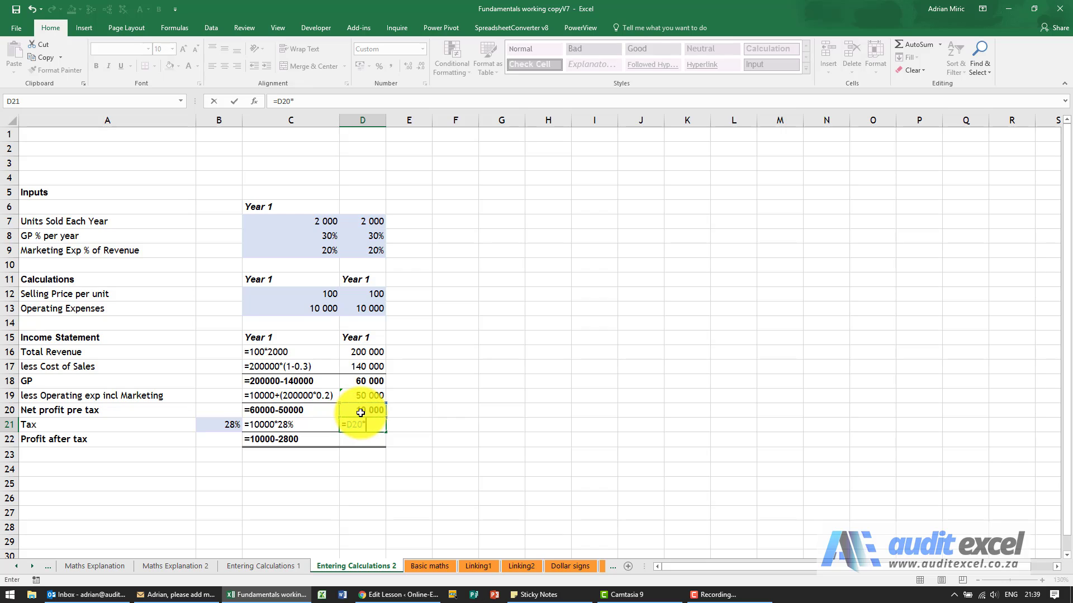
{"action": "left_click", "coordinate": [227, 424]}
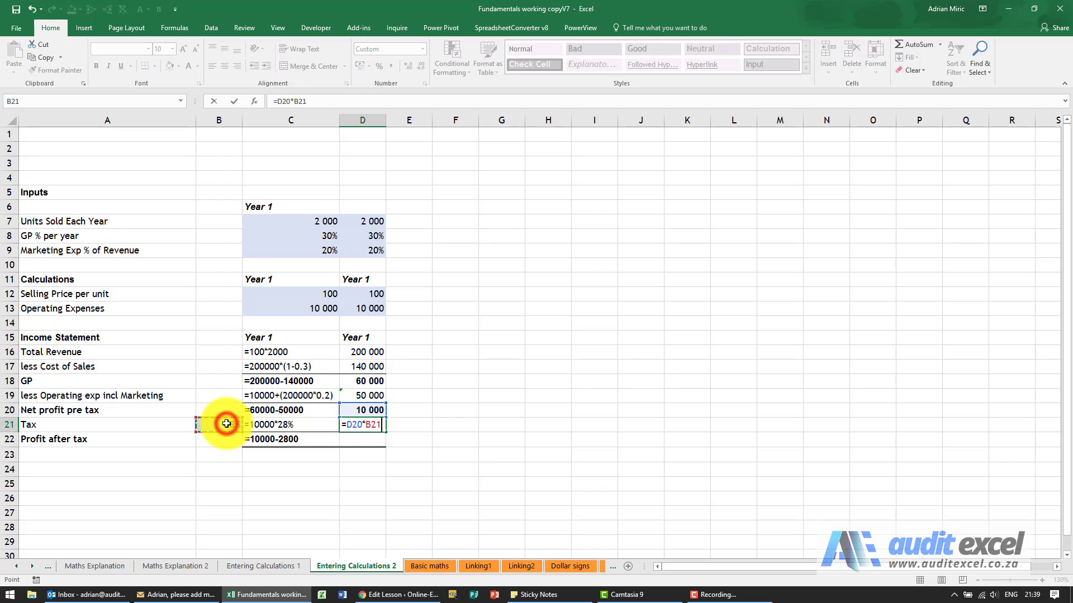
{"action": "key", "text": "Return"}
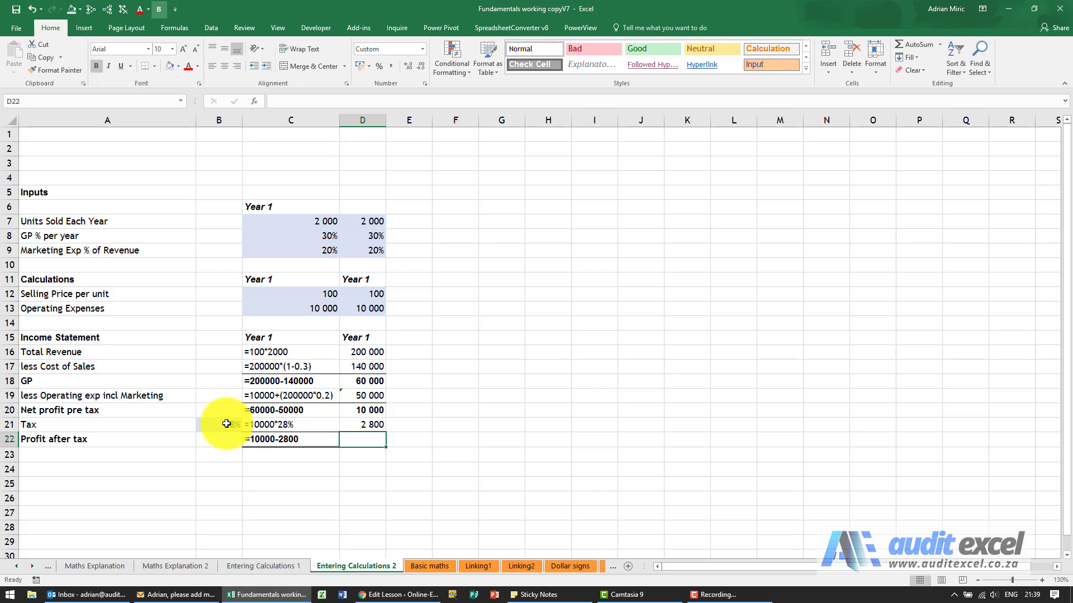
Step: Enter =D20-D21 in D22 for profit after tax of 7 200, then recheck it
{"action": "type", "text": "="}
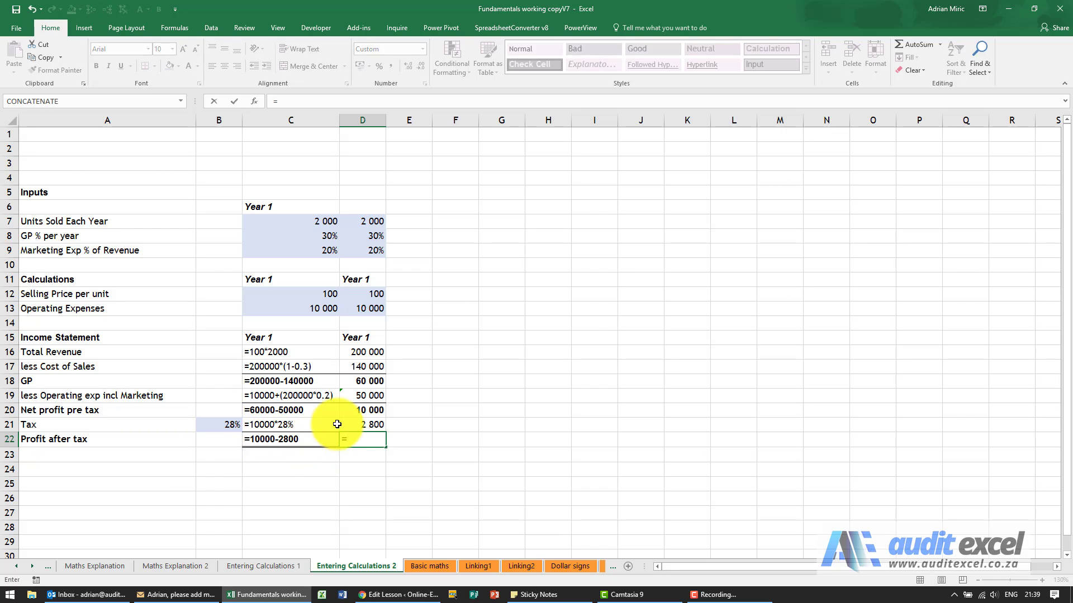
{"action": "left_click", "coordinate": [351, 412]}
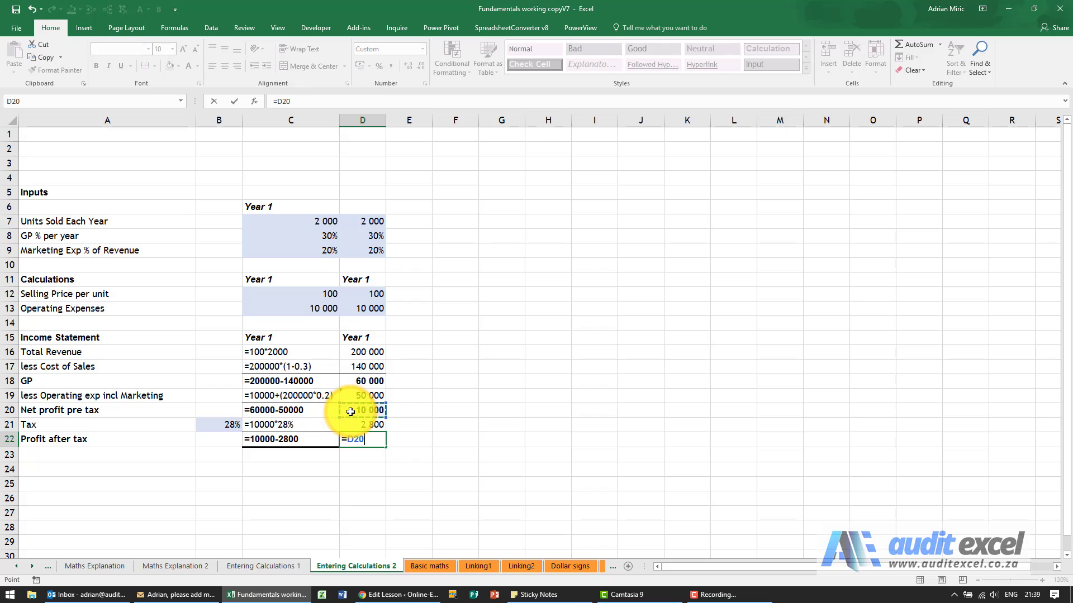
{"action": "type", "text": "-"}
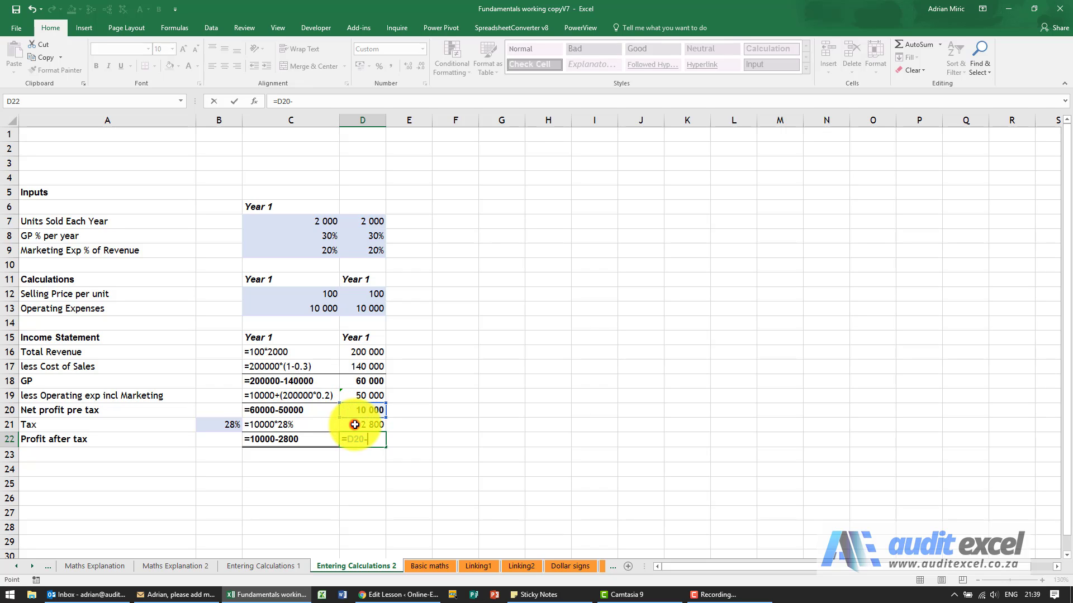
{"action": "left_click", "coordinate": [354, 425]}
{"action": "key", "text": "Return"}
{"action": "key", "text": "Up"}
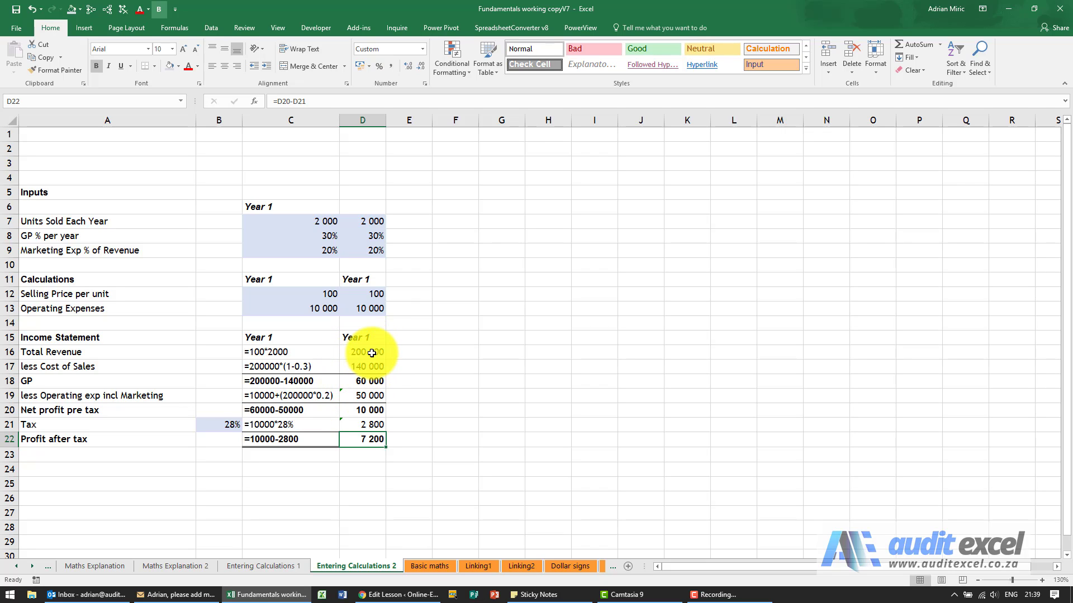
Step: Change the Year 1 selling price to 110 in both C12 and D12
{"action": "left_click", "coordinate": [371, 353]}
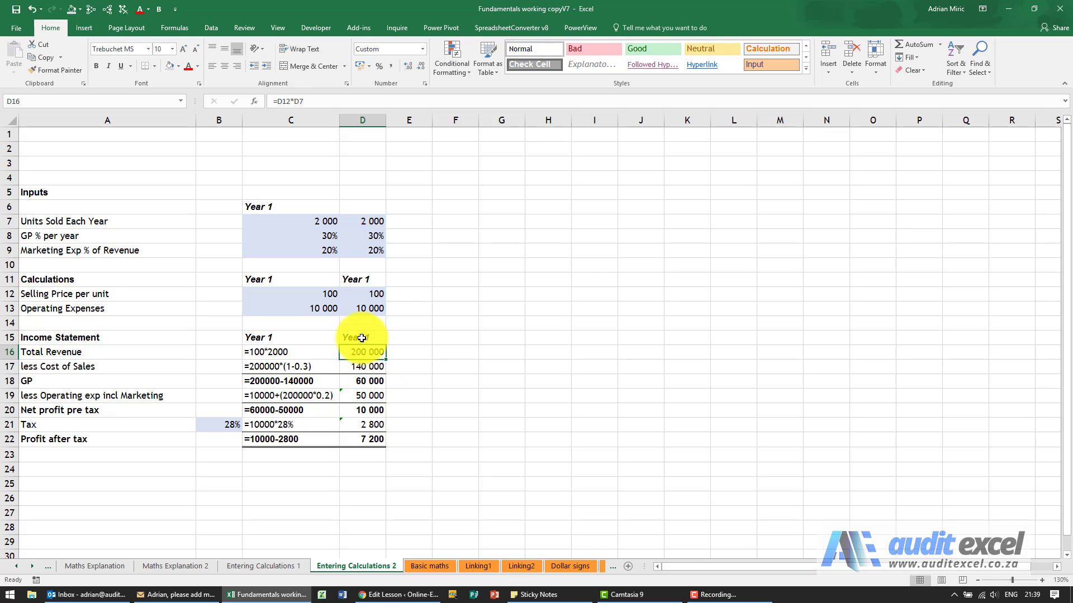
{"action": "left_click", "coordinate": [325, 295]}
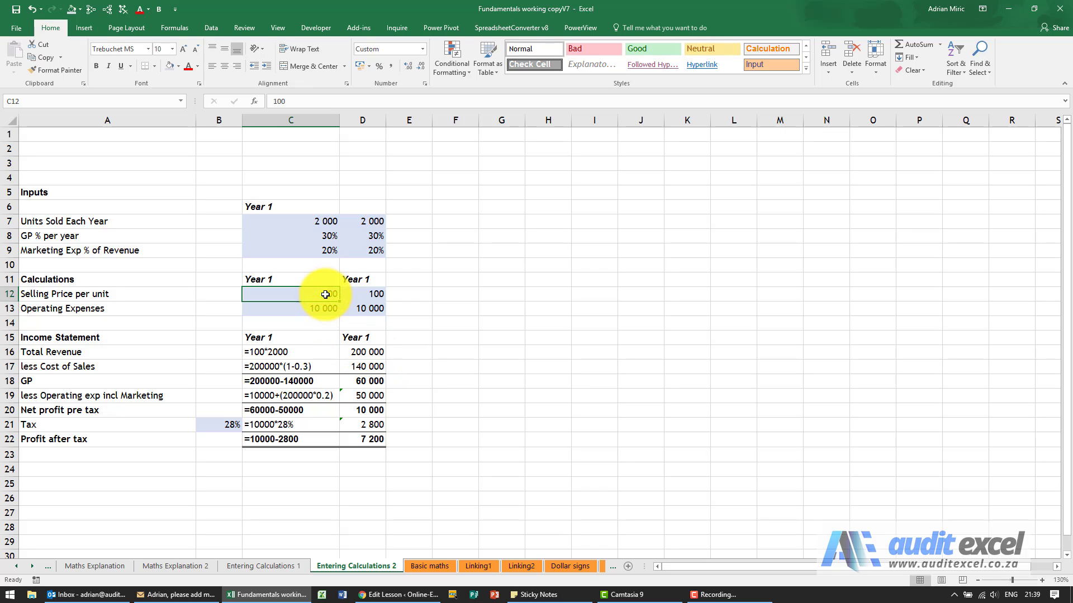
{"action": "type", "text": "11"}
{"action": "key", "text": "Return"}
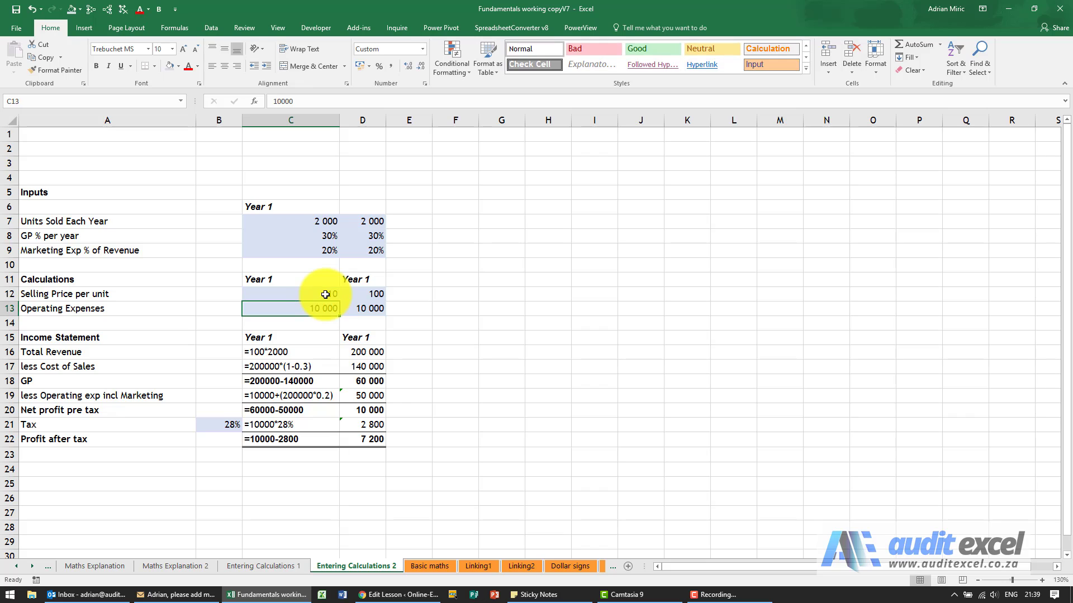
{"action": "key", "text": "Up"}
{"action": "key", "text": "Right"}
{"action": "type", "text": "11"}
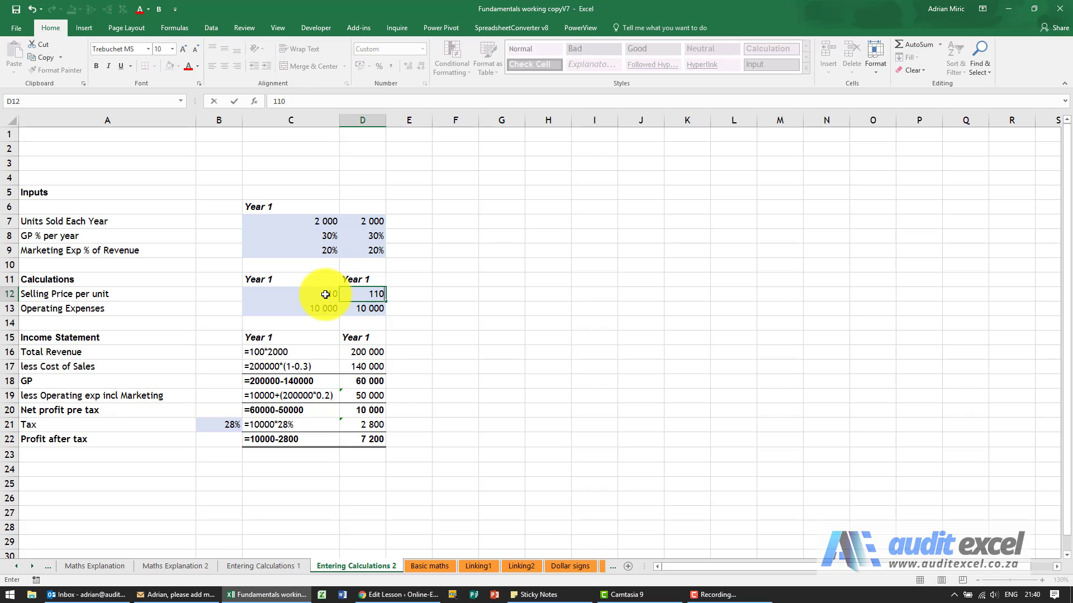
{"action": "key", "text": "Return"}
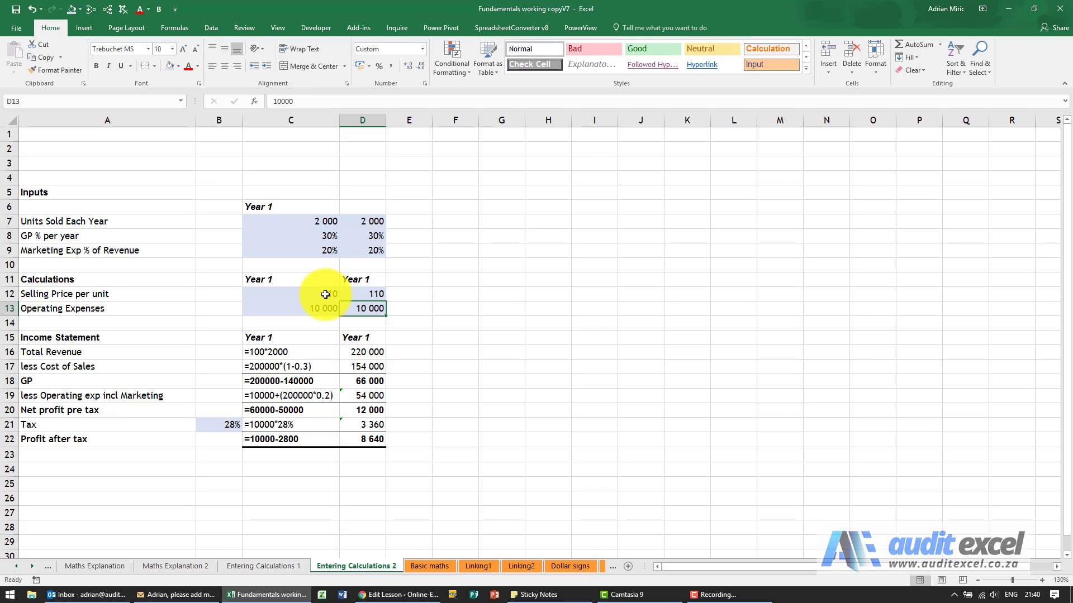
Step: Compare the linked formulas in D16, D17 and D18 against C16's hardcoded calculation
{"action": "left_click", "coordinate": [362, 350]}
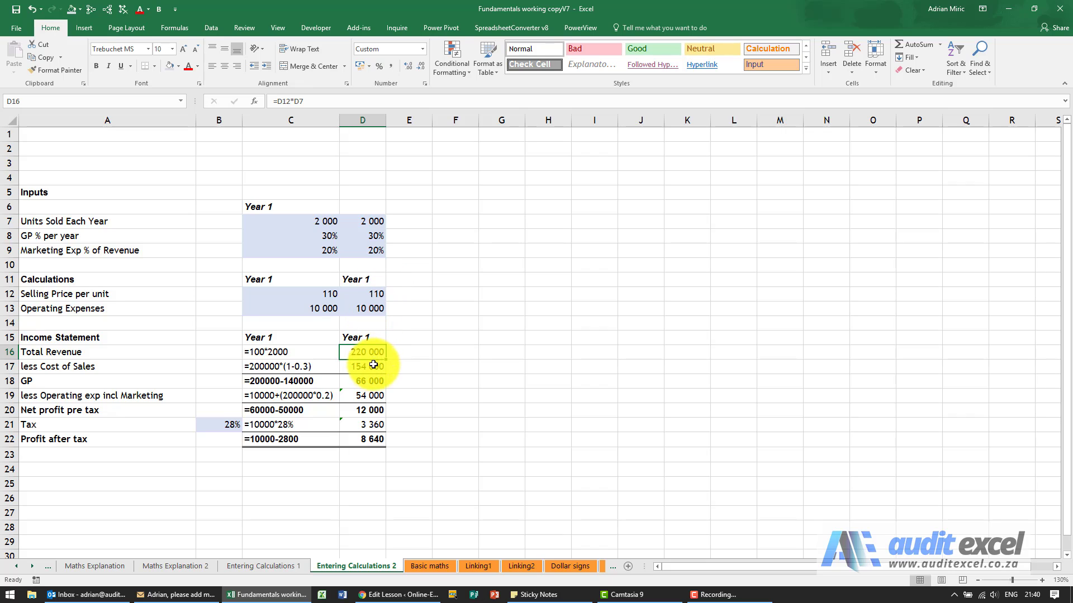
{"action": "left_click", "coordinate": [369, 366]}
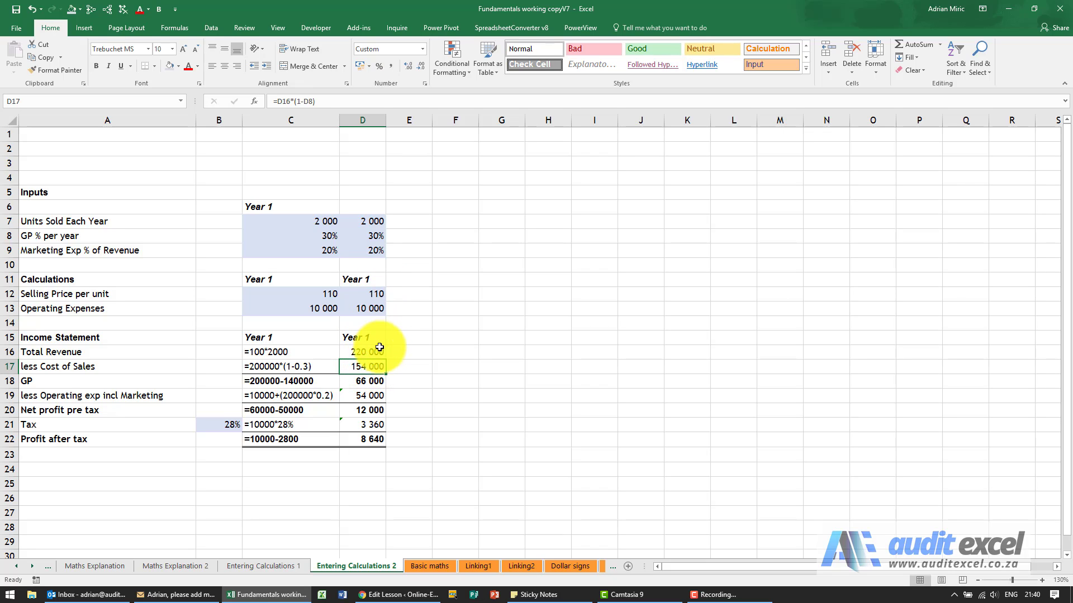
{"action": "left_click", "coordinate": [374, 380]}
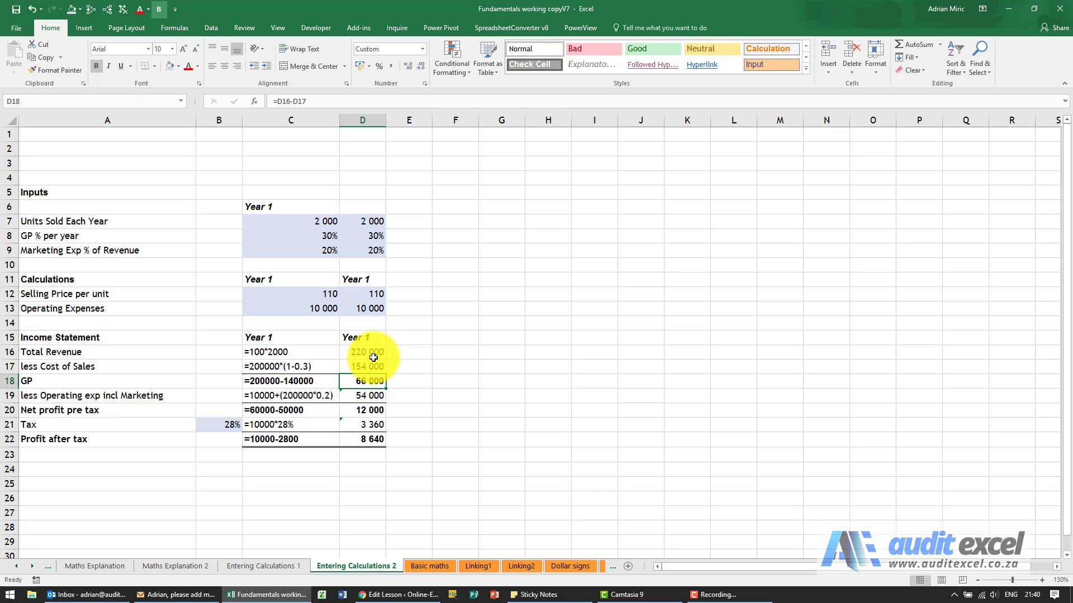
{"action": "left_click", "coordinate": [290, 354]}
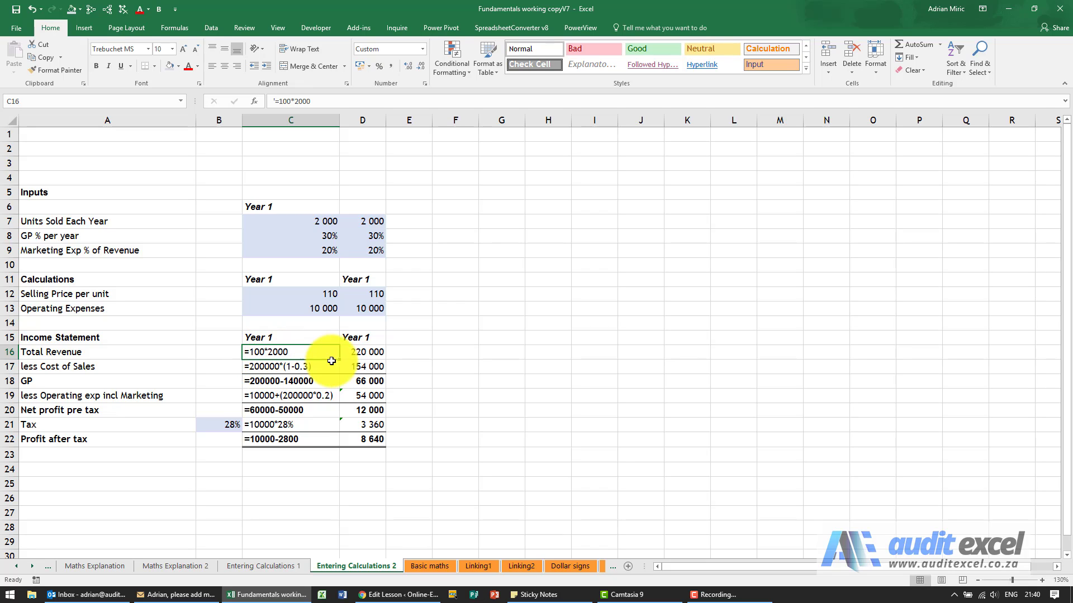
{"action": "left_click", "coordinate": [353, 353]}
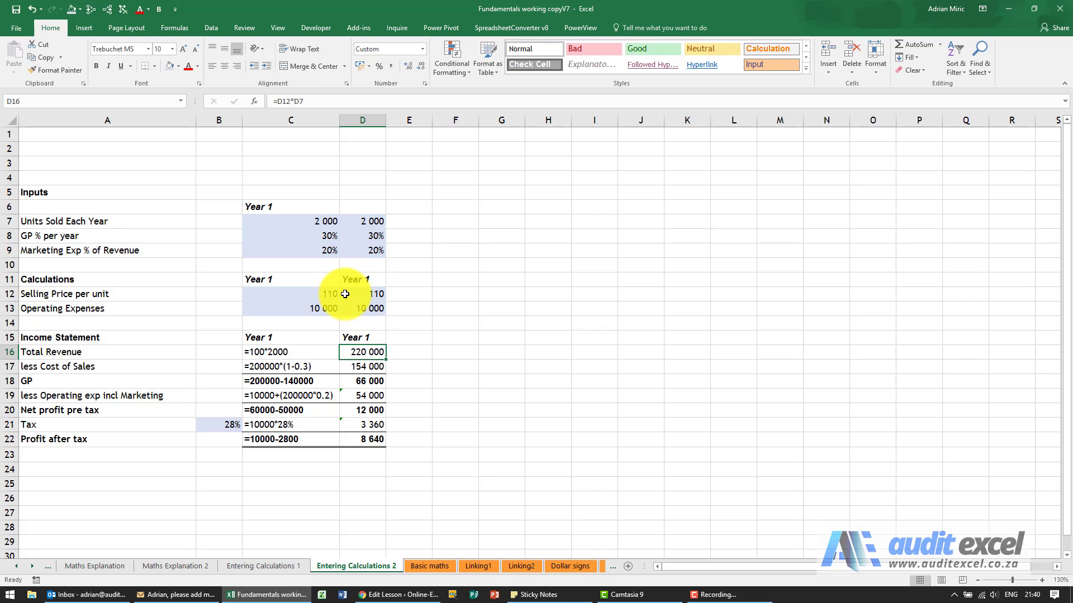
{"action": "left_click", "coordinate": [369, 236]}
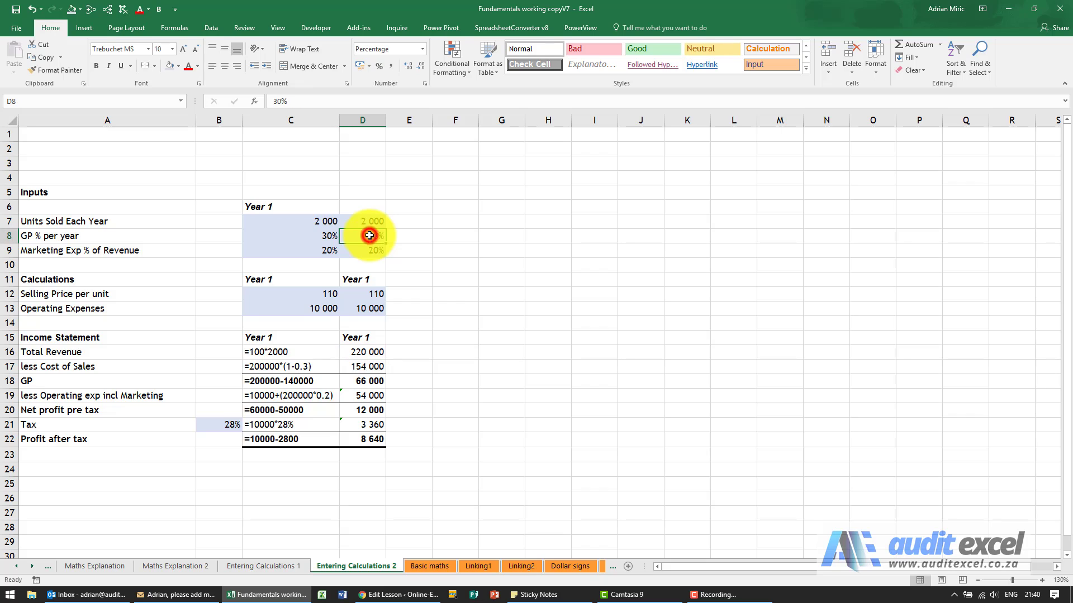
{"action": "left_click", "coordinate": [371, 351]}
{"action": "left_click", "coordinate": [369, 366]}
{"action": "left_click", "coordinate": [367, 381]}
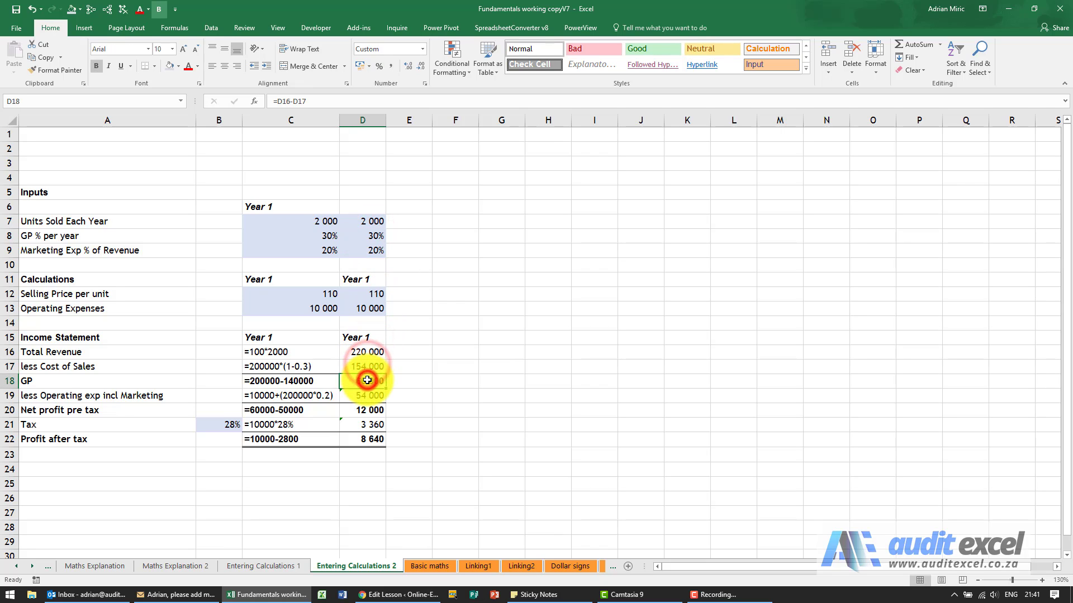